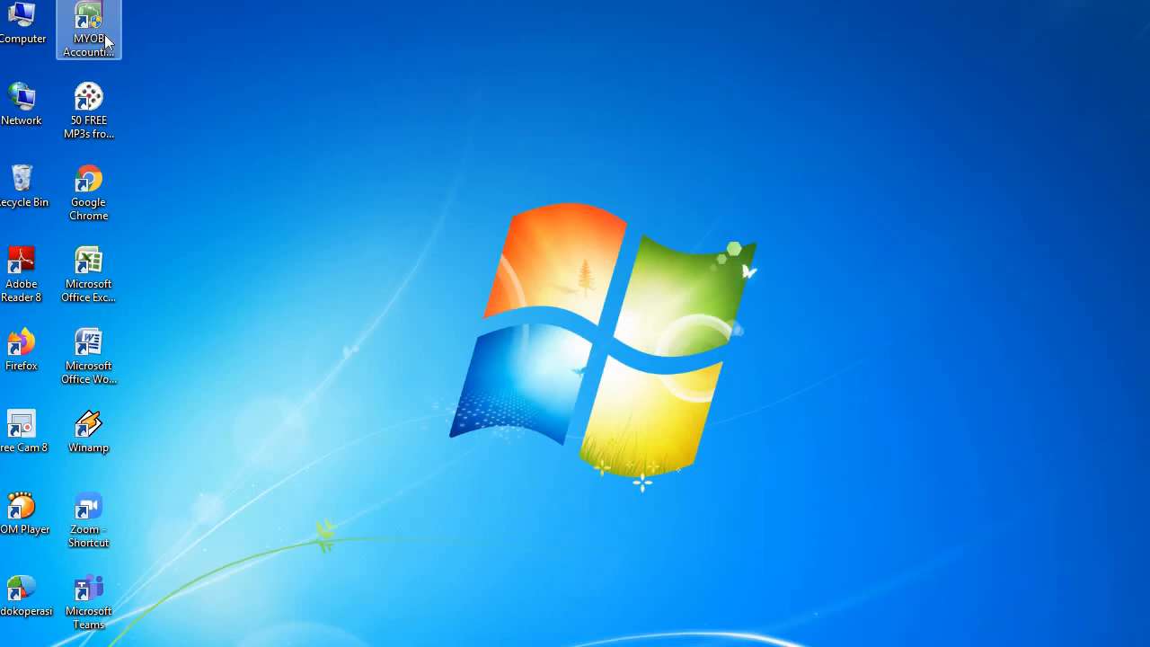
Start MYOB Accounting and open the company file PT_ SURYA TERANG.myo from the Kuliah folder on drive D
double_click(108, 39)
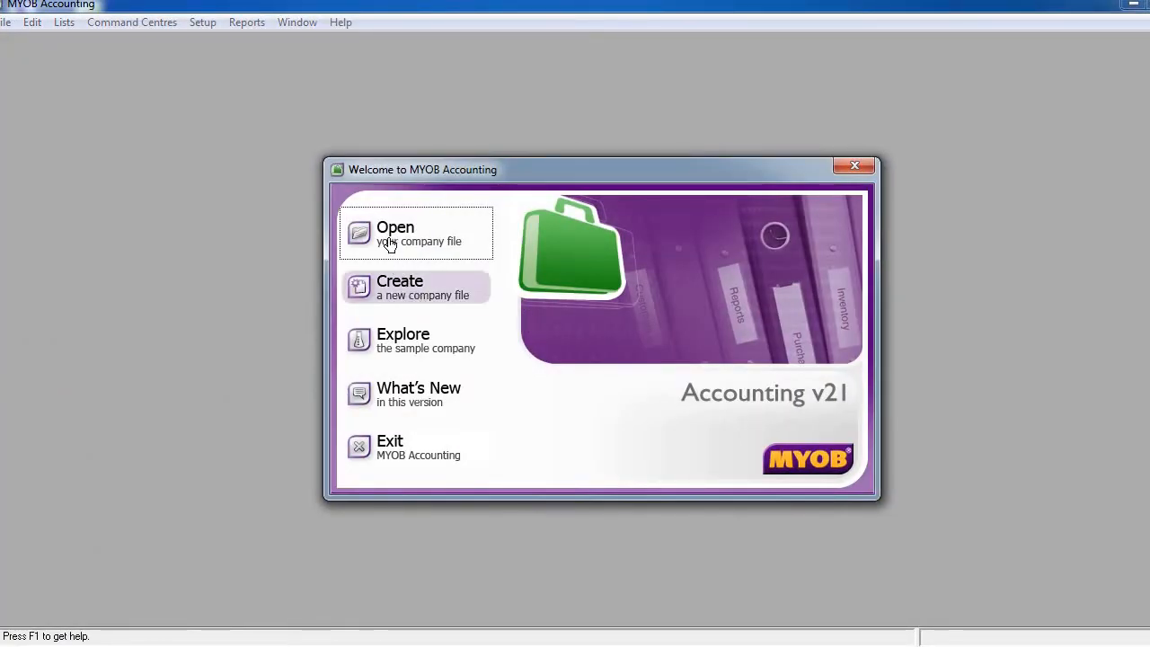
click(391, 239)
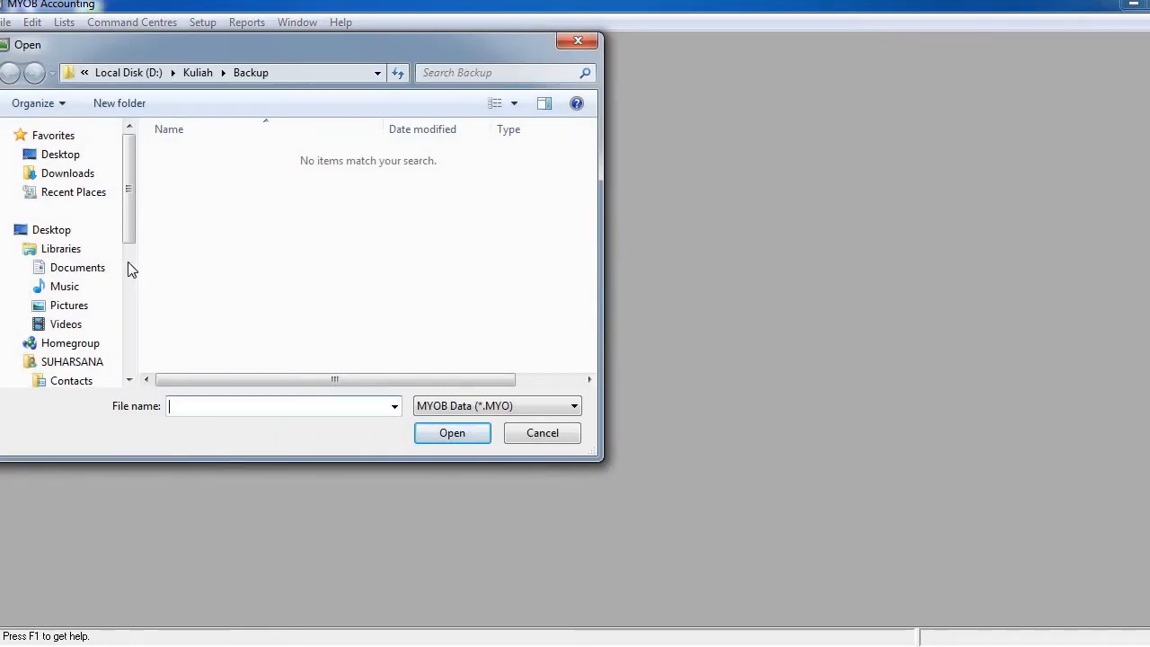
drag(128, 270, 129, 306)
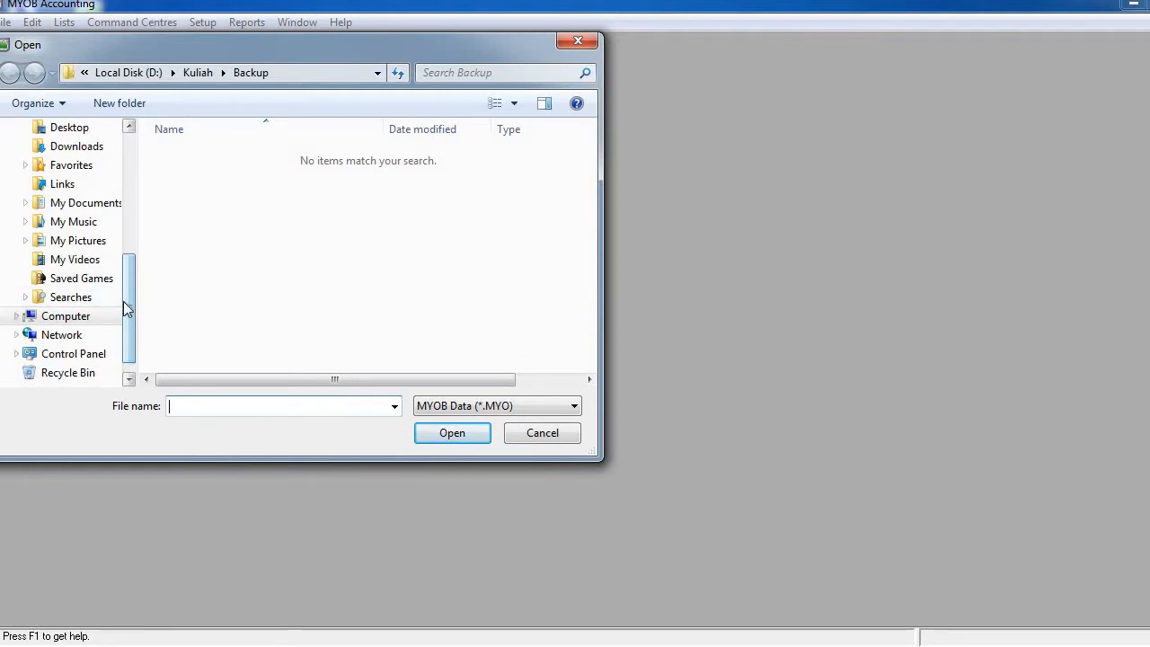
scroll(133, 333, down, 1)
click(95, 296)
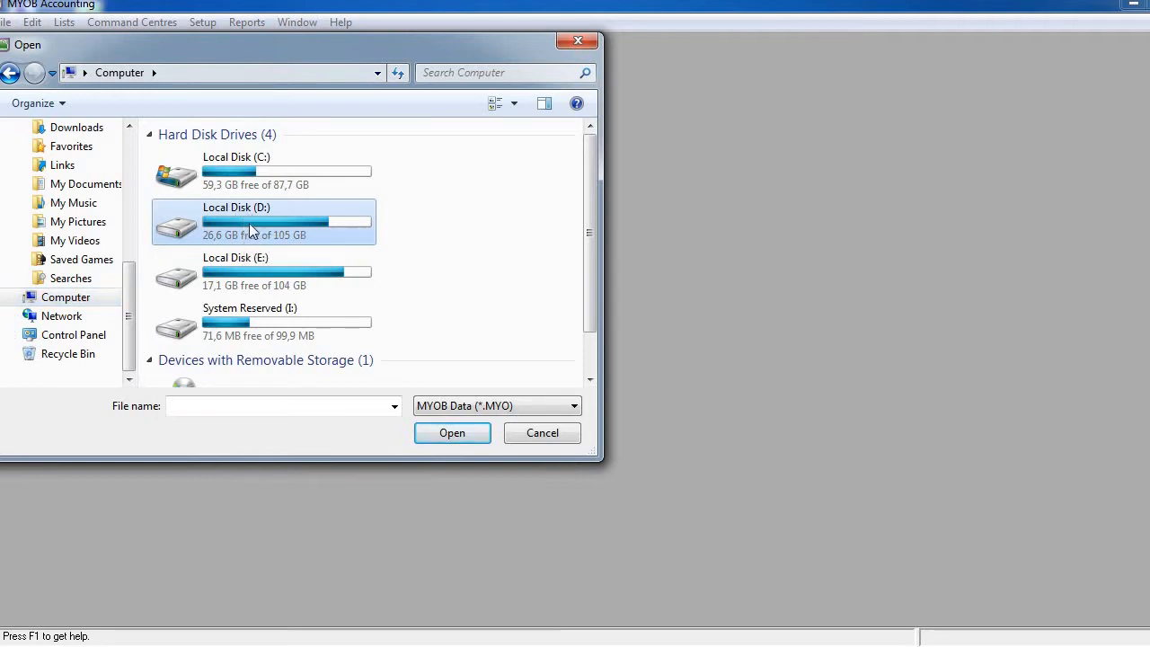
double_click(251, 229)
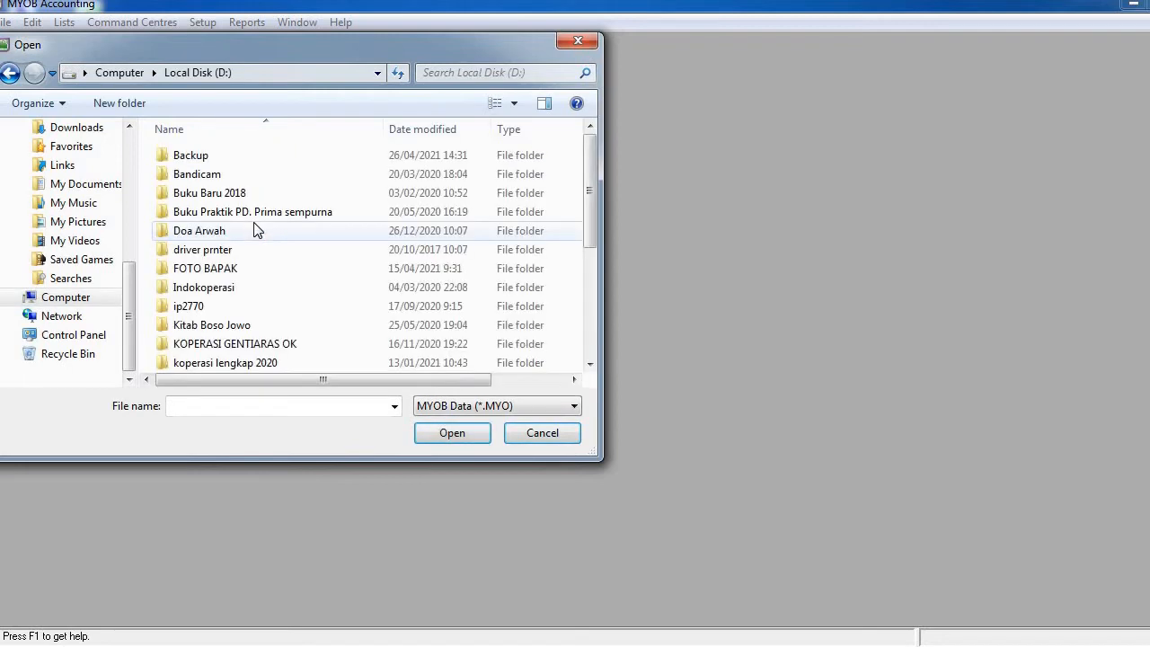
scroll(361, 302, down, 1)
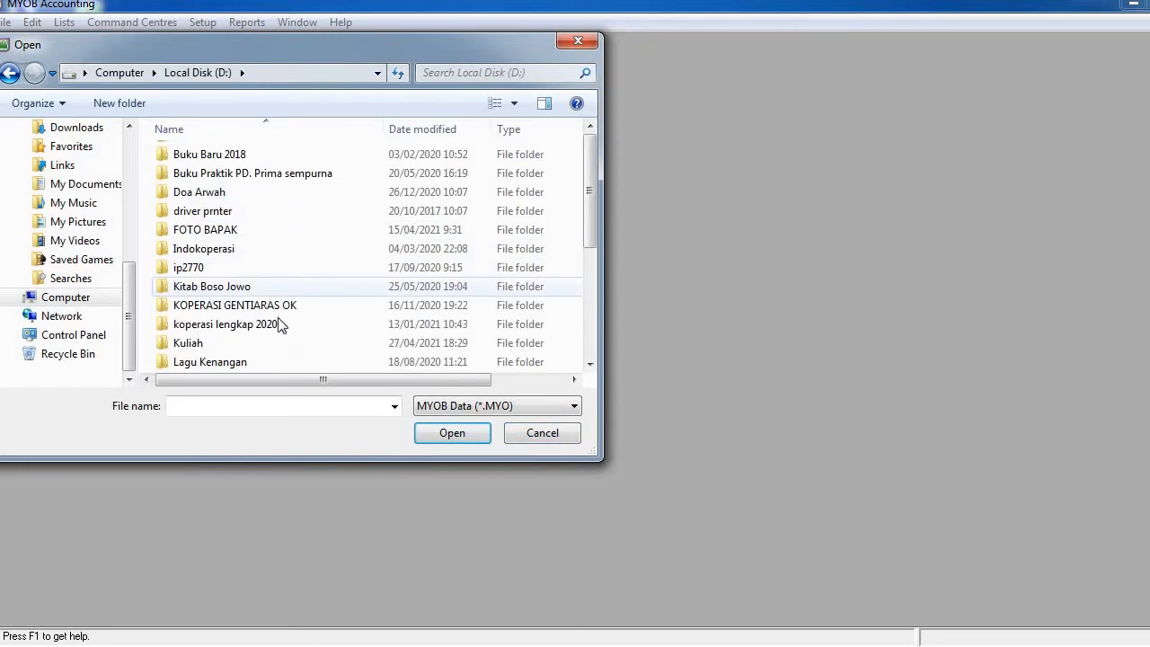
scroll(223, 346, down, 3)
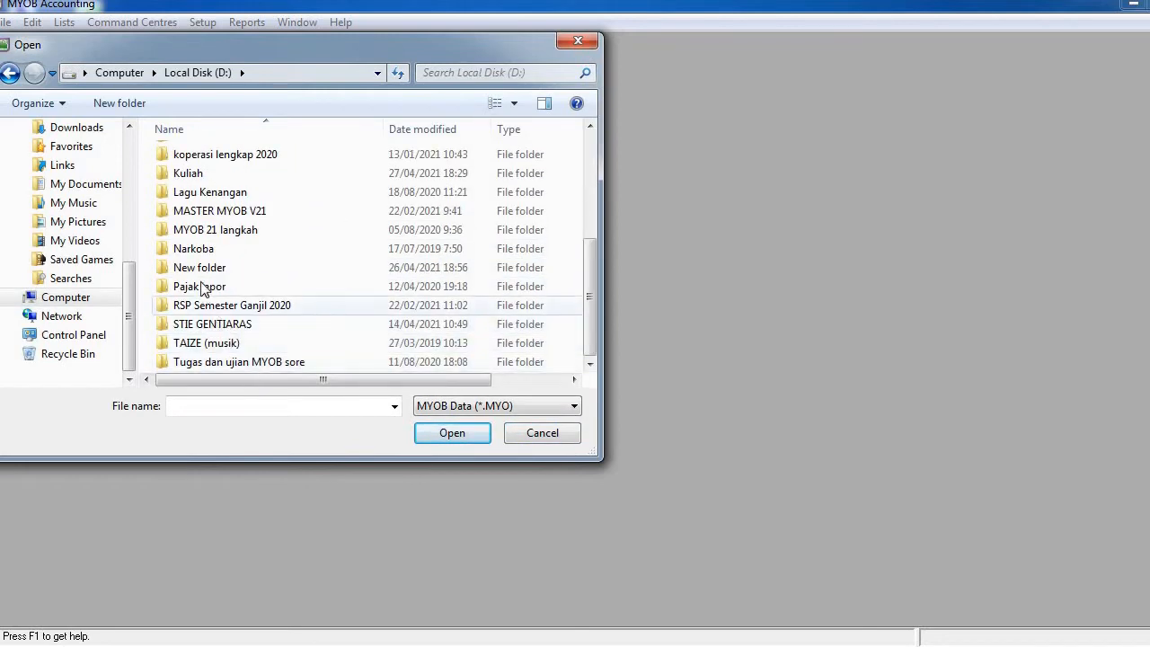
scroll(212, 247, up, 1)
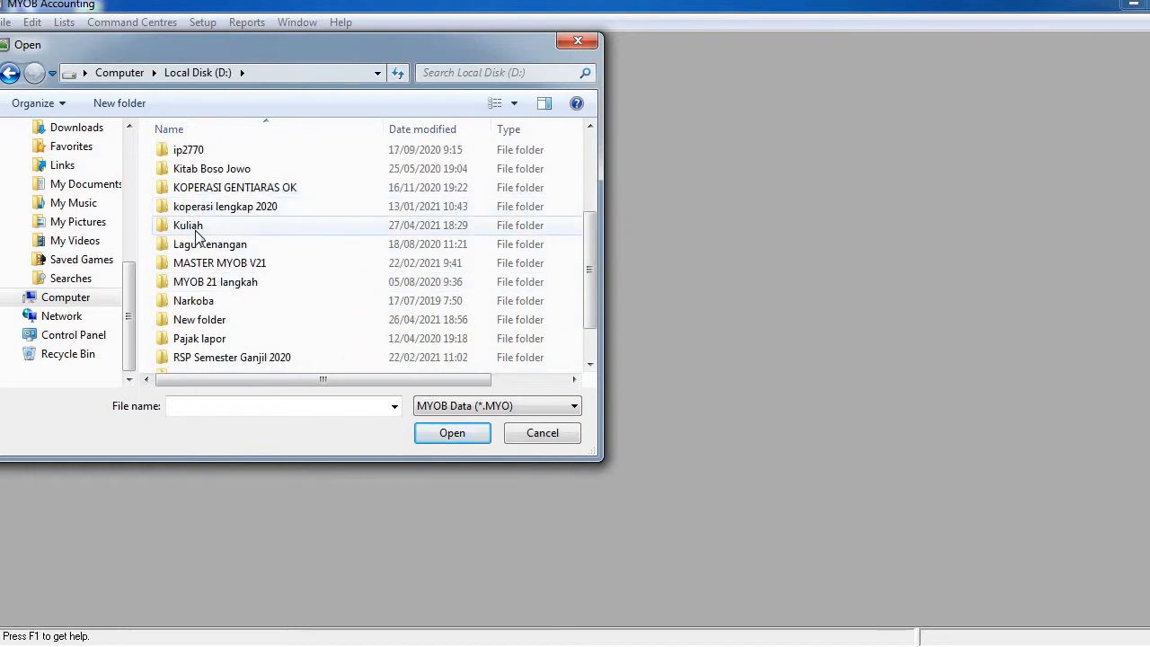
double_click(198, 229)
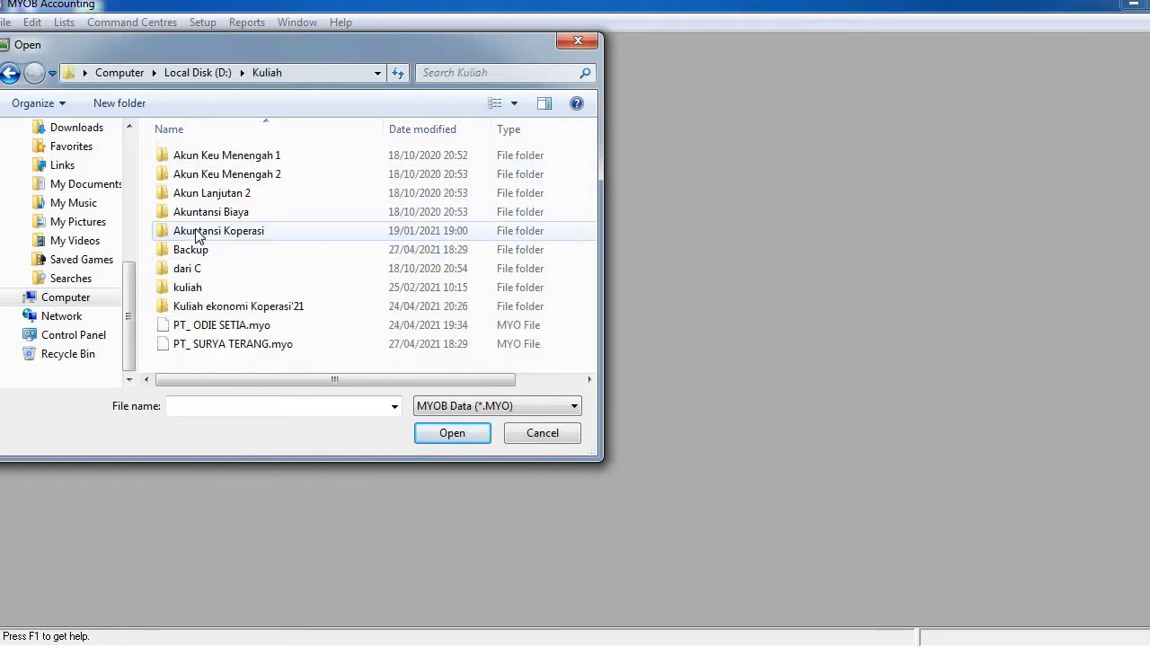
click(243, 348)
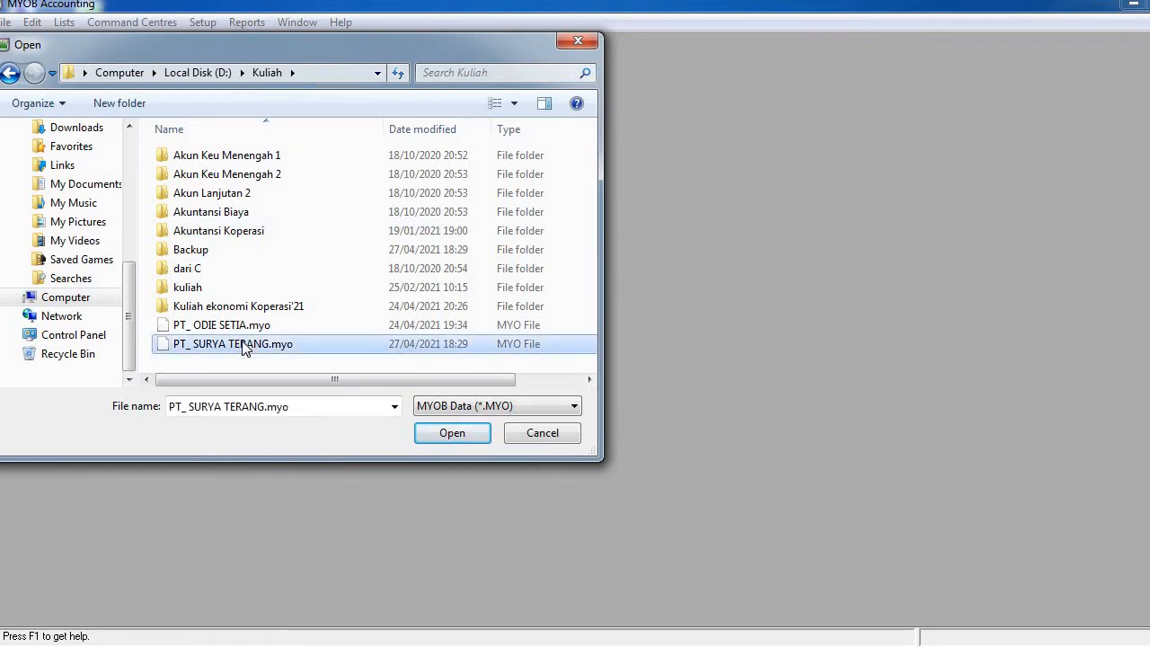
click(453, 434)
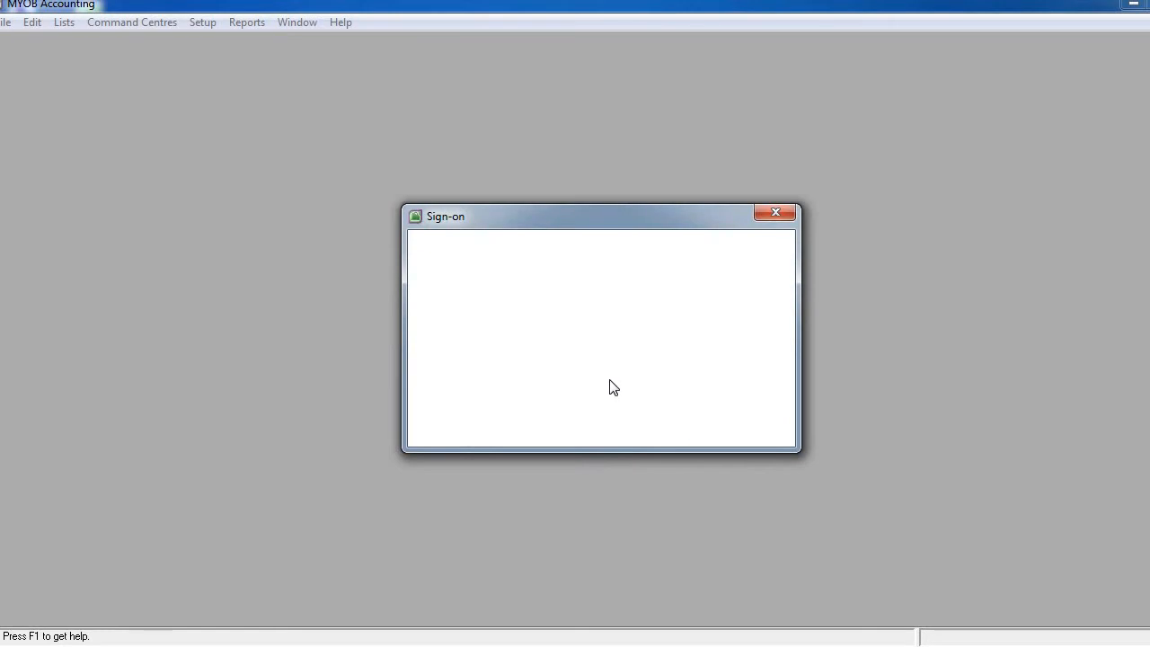
Sign on to the company file and choose to activate it later, acknowledging the activation notice
click(729, 412)
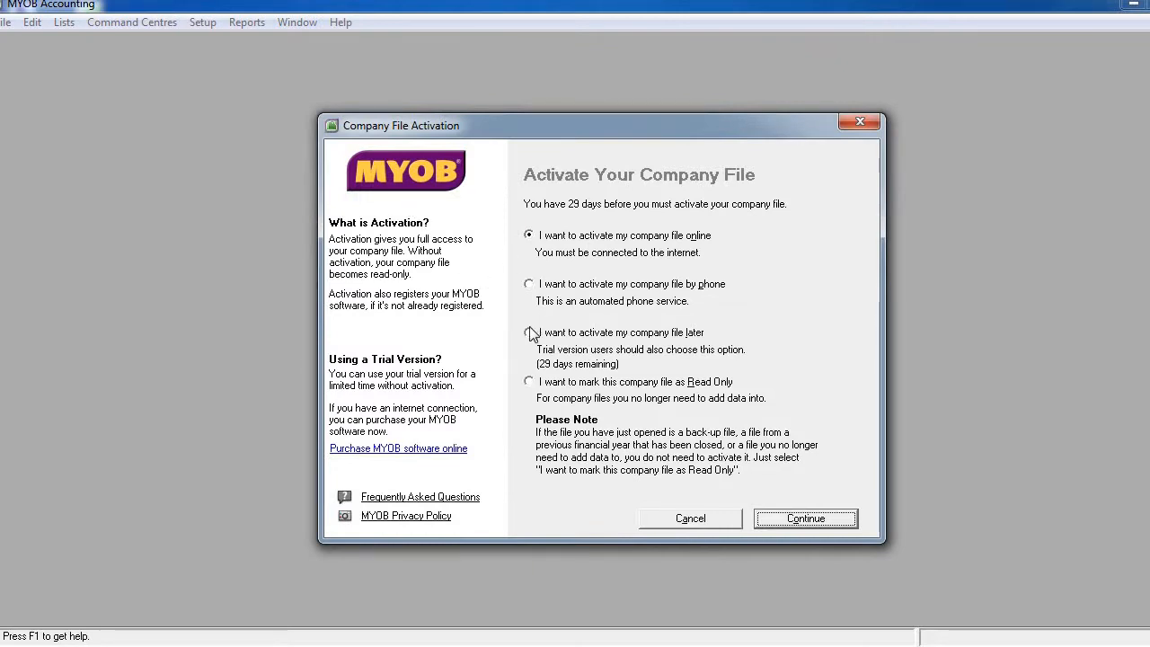
click(530, 333)
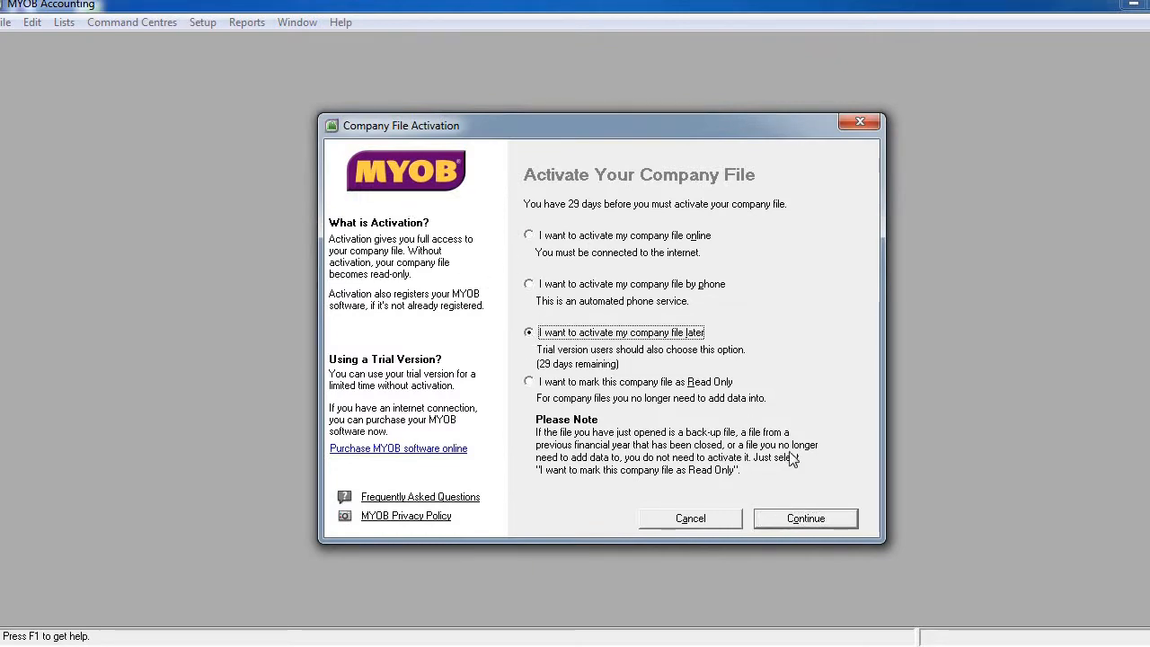
click(804, 521)
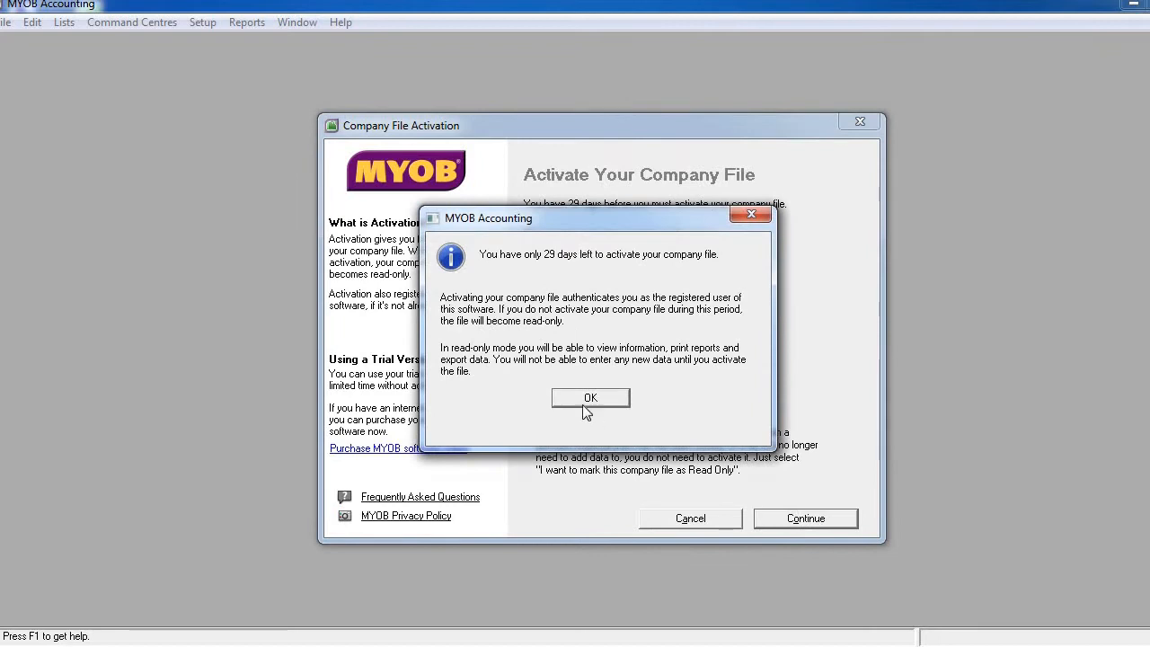
click(589, 401)
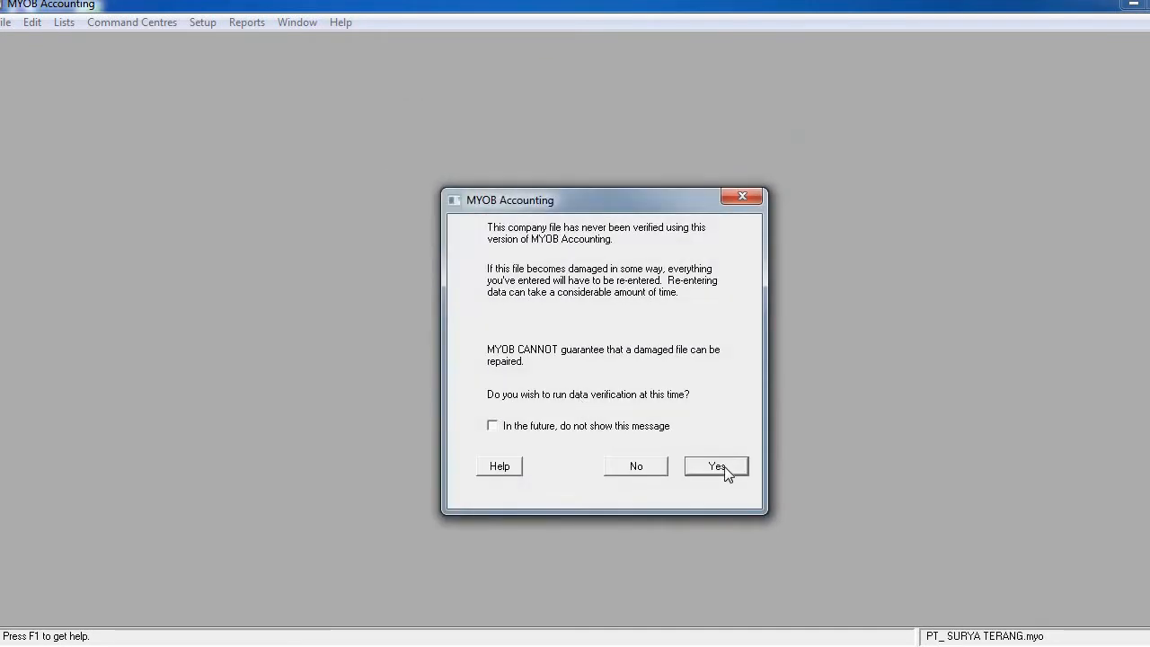
Run data verification on the company file and dismiss its result
click(716, 466)
click(710, 410)
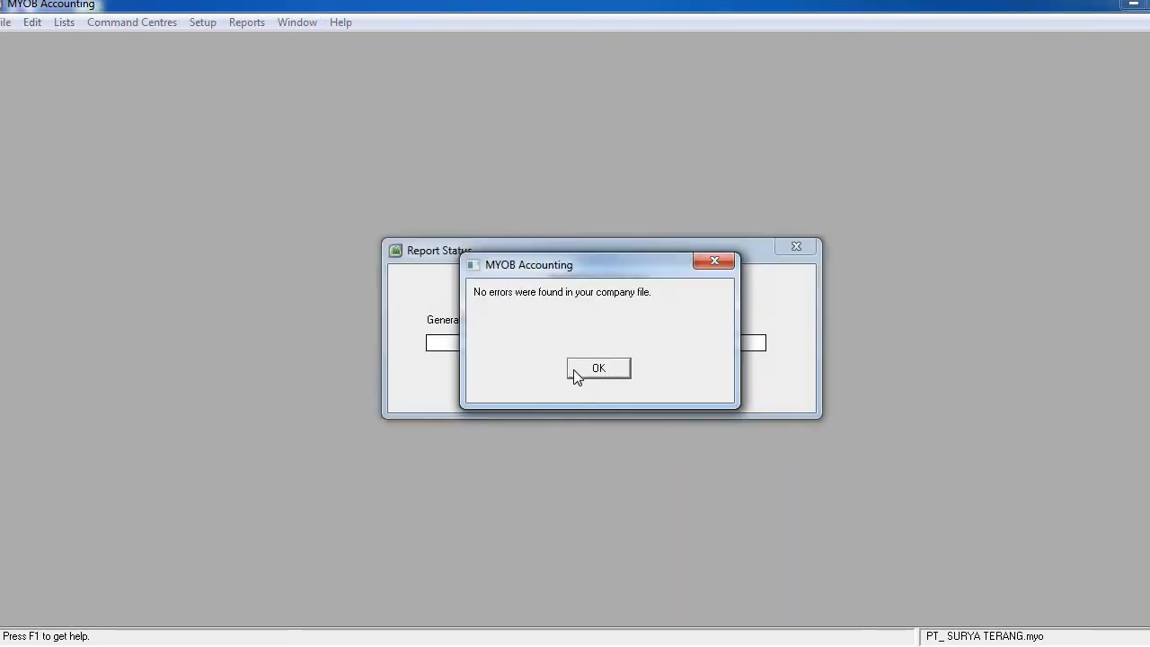
click(574, 373)
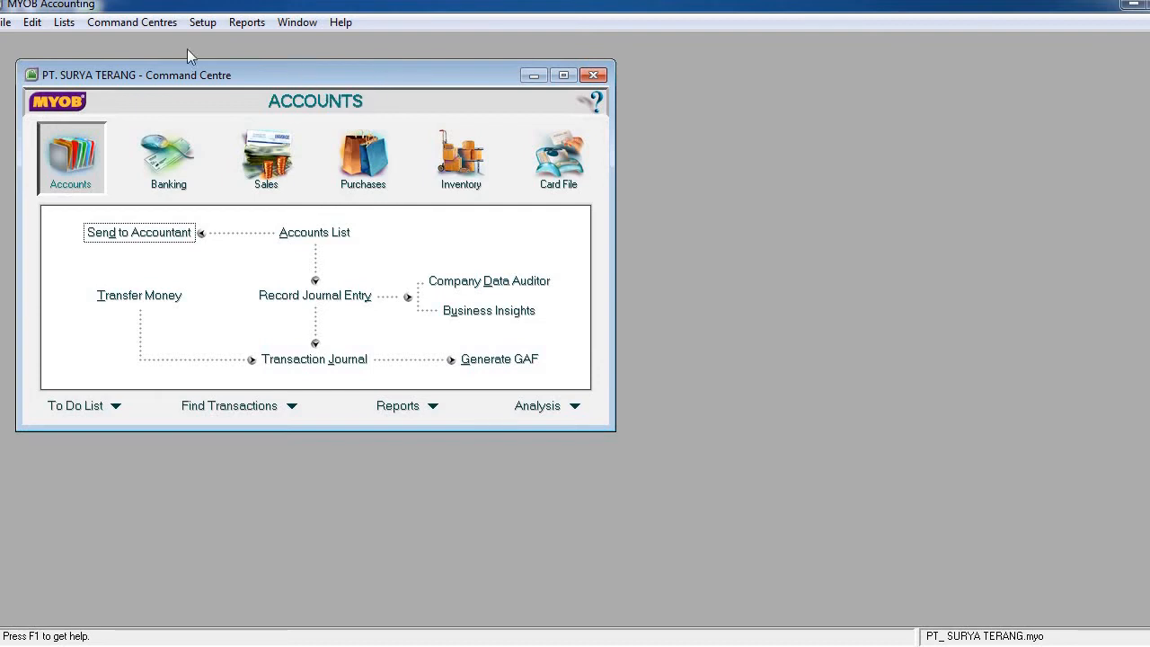
In the Accounts & Banking linked accounts, set the bank account for undeposited funds to 1-2110 Kas Di Bank and accept the change
click(206, 27)
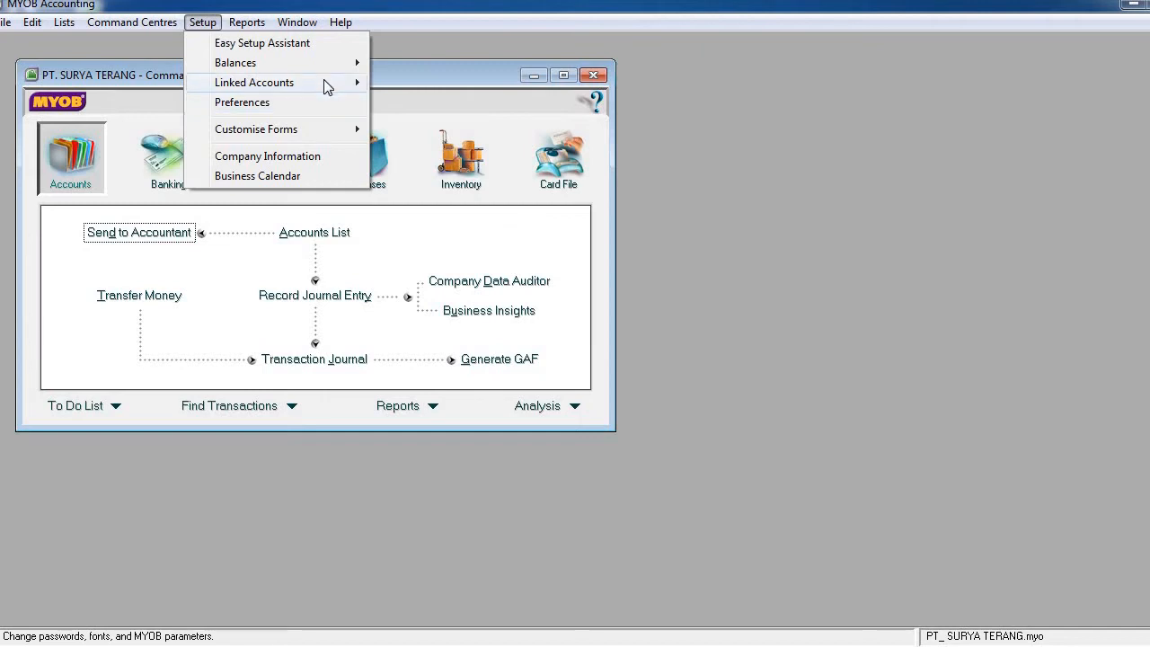
mouse_move(320, 82)
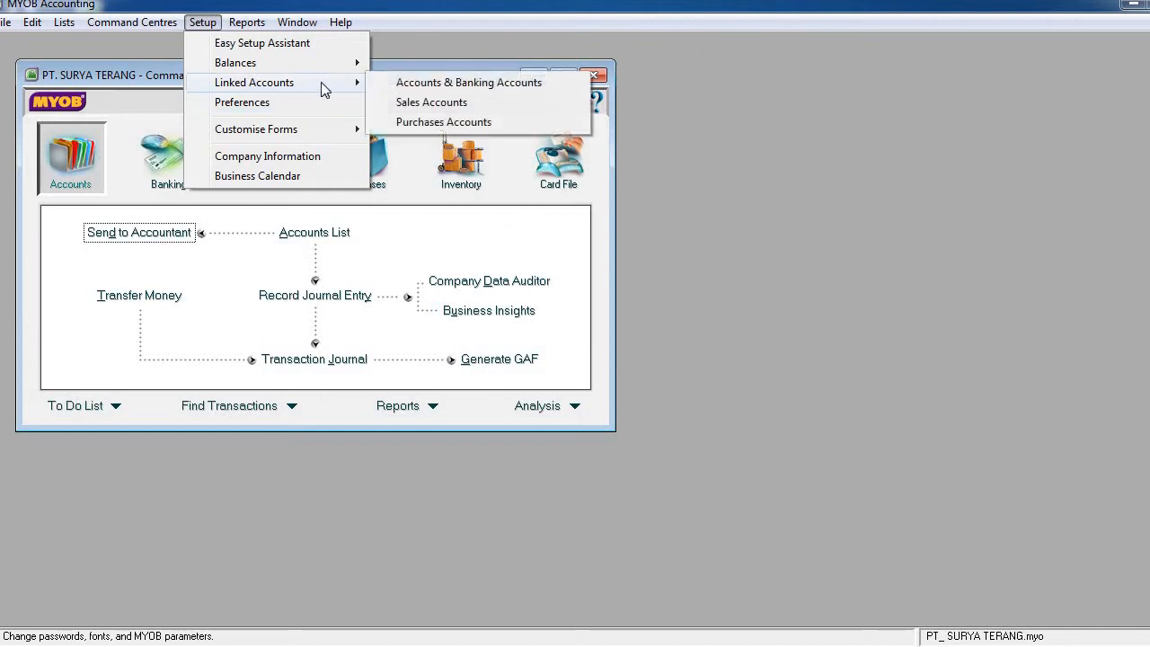
click(403, 86)
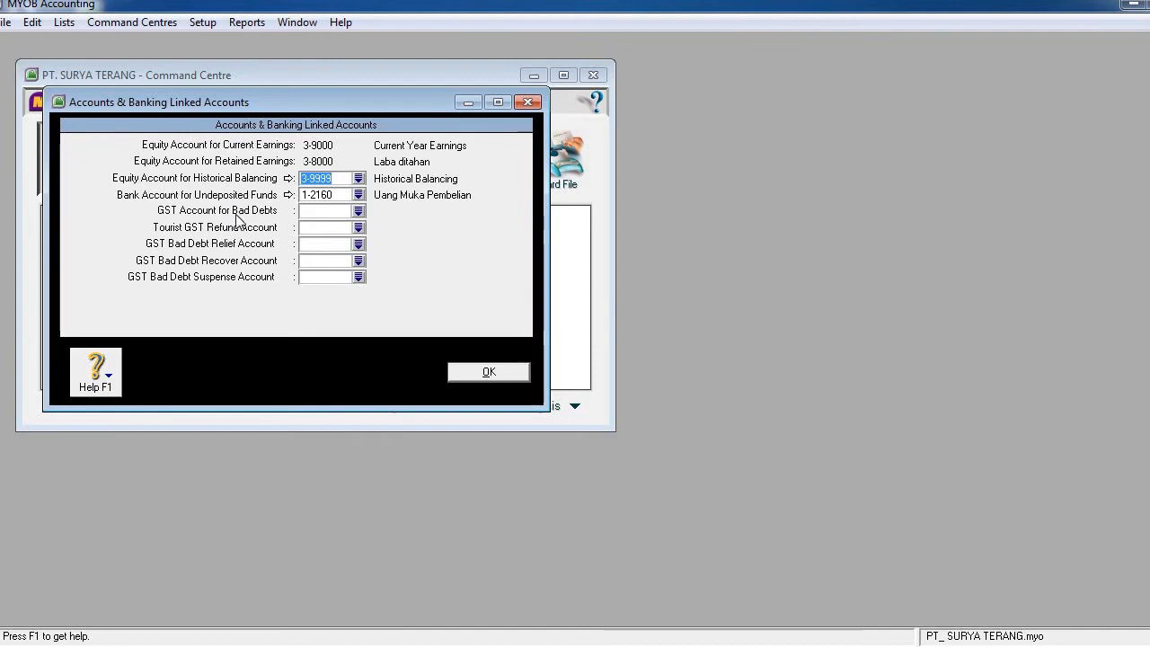
click(357, 196)
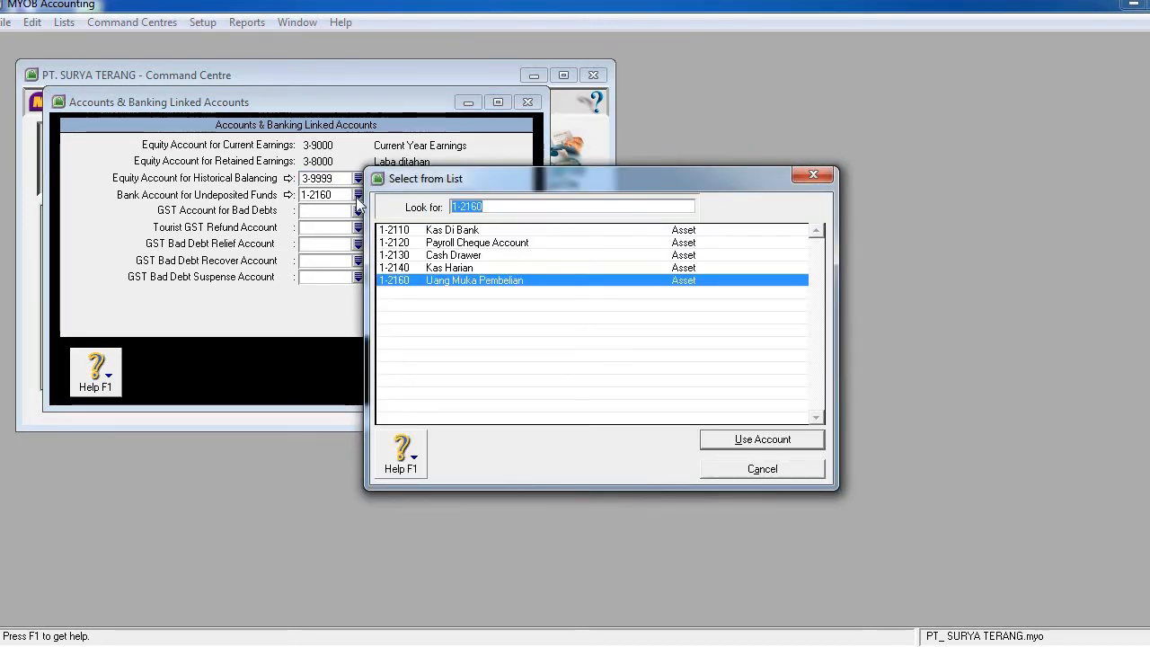
click(430, 231)
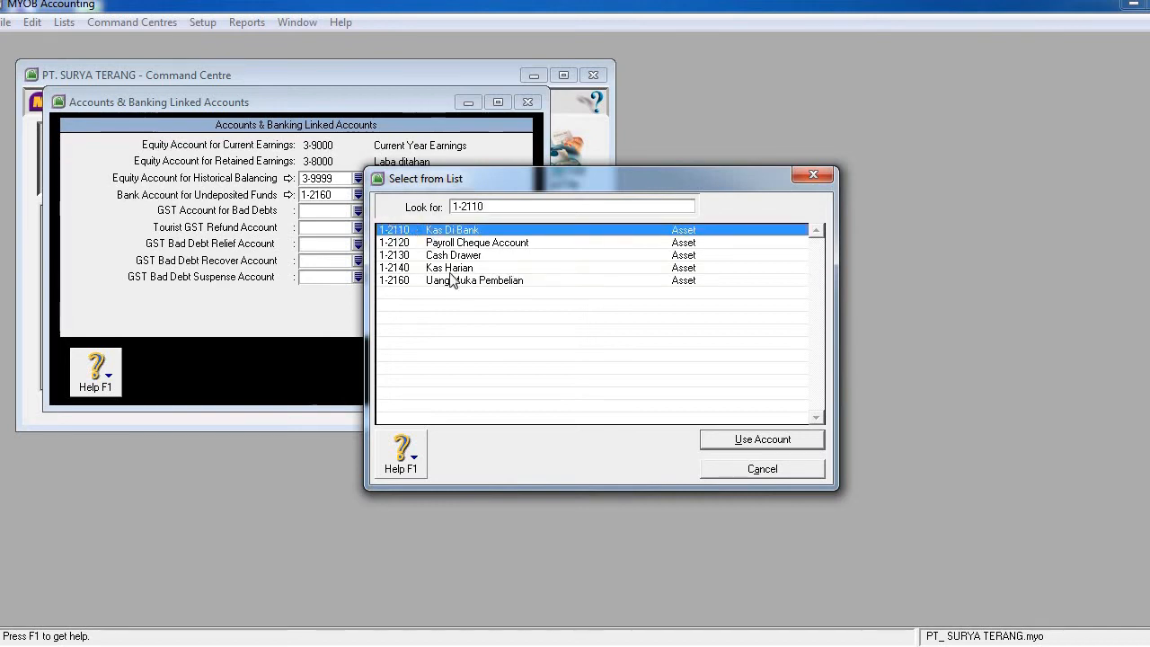
click(749, 443)
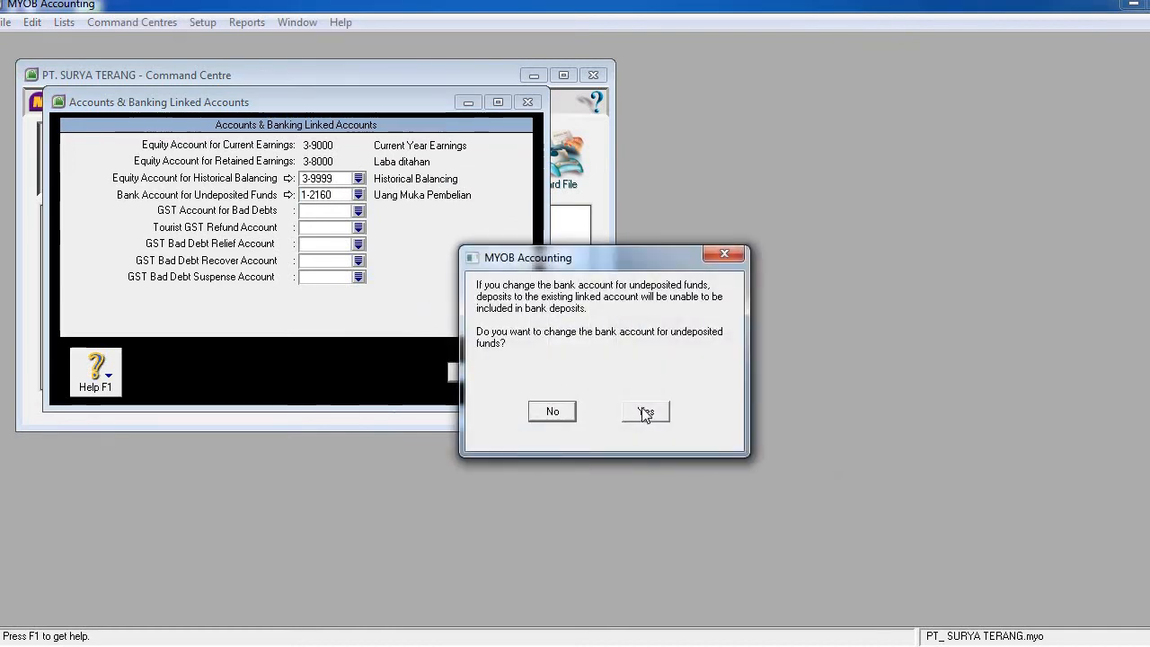
click(639, 415)
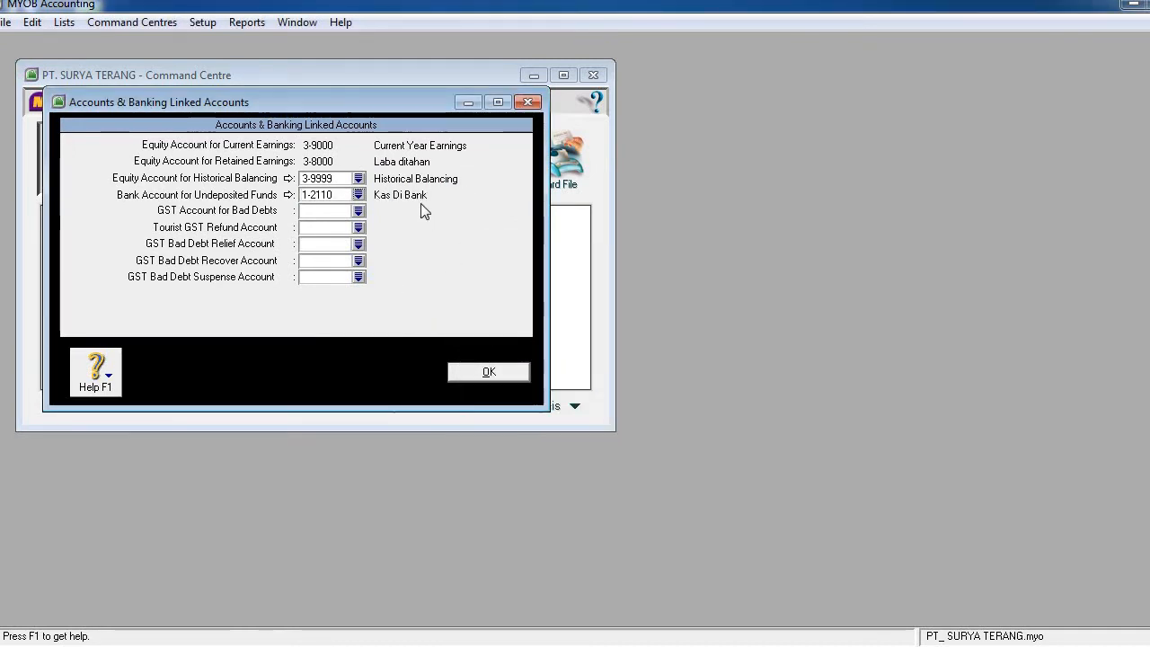
click(485, 374)
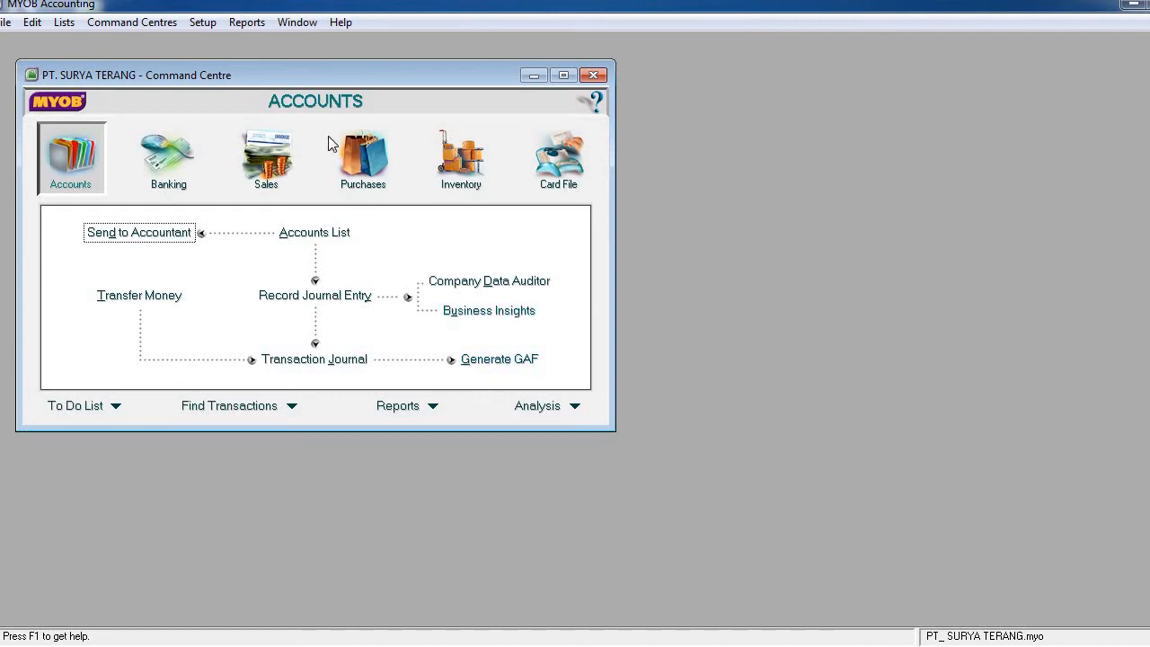
Review the linked accounts for sales, including receivables, customer receipts, freight, deposits, discounts and late charges
click(191, 23)
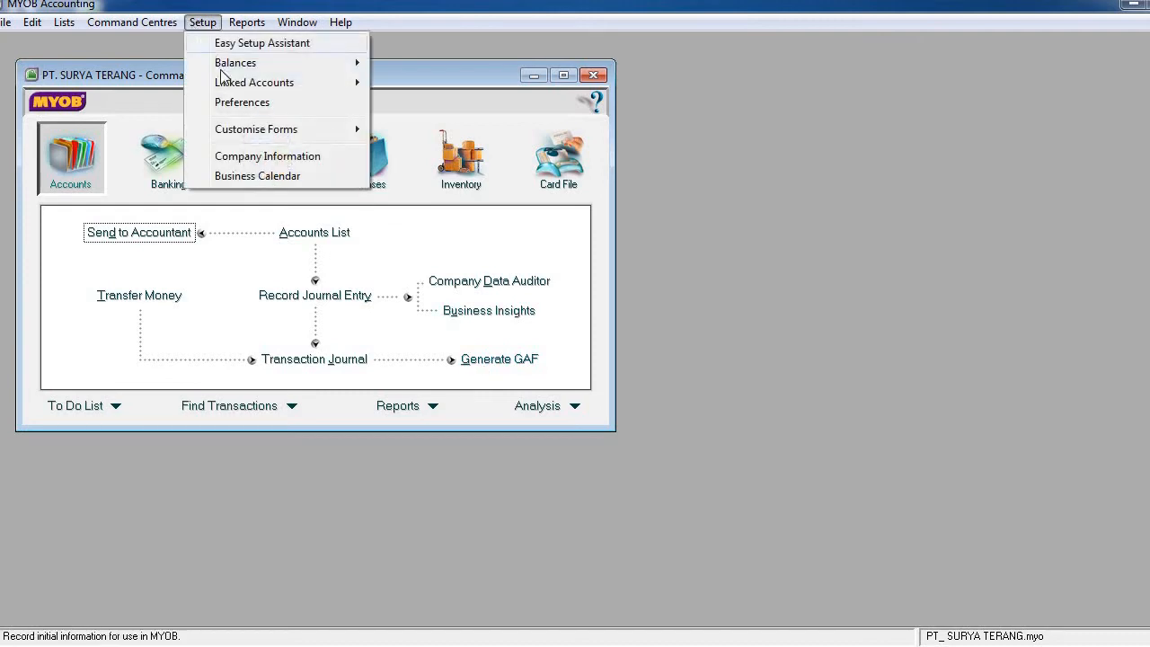
mouse_move(310, 81)
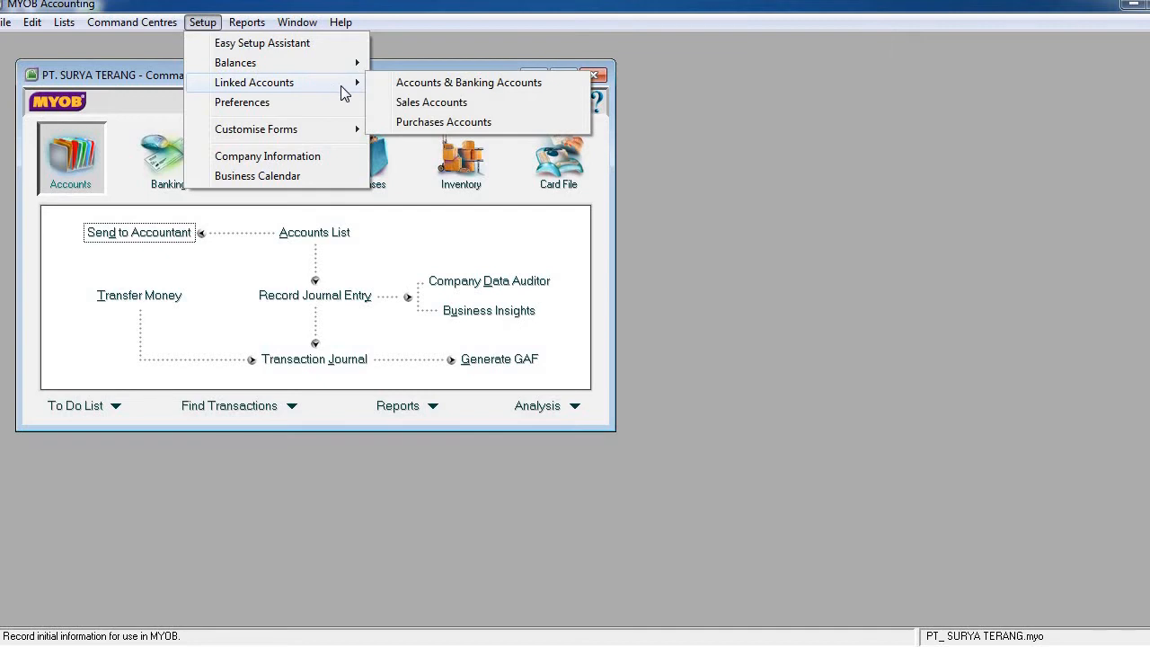
click(411, 107)
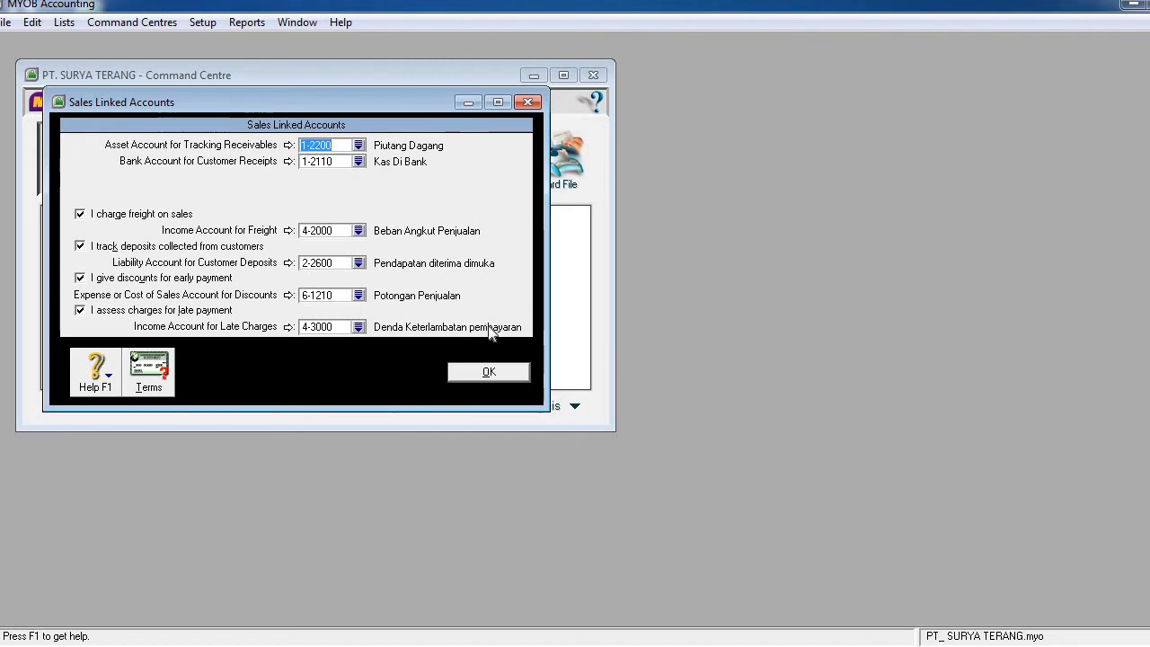
click(501, 371)
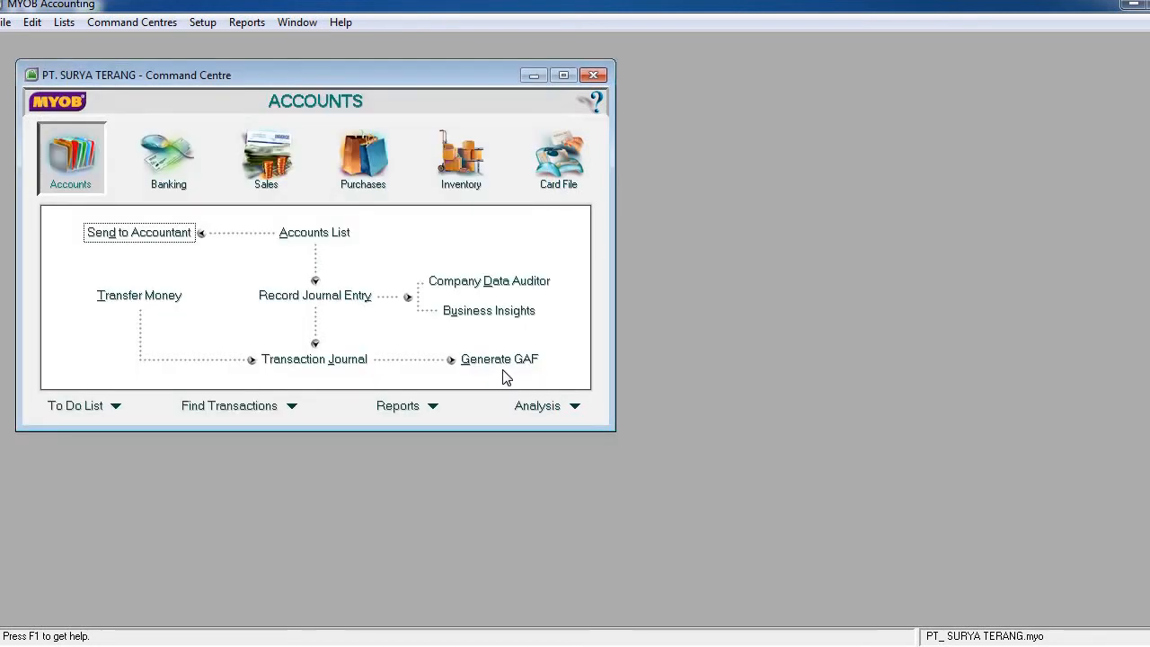
Review the linked accounts for purchases, including payables, bill payments, item receipts, freight, supplier deposits, discounts and late charges
click(213, 24)
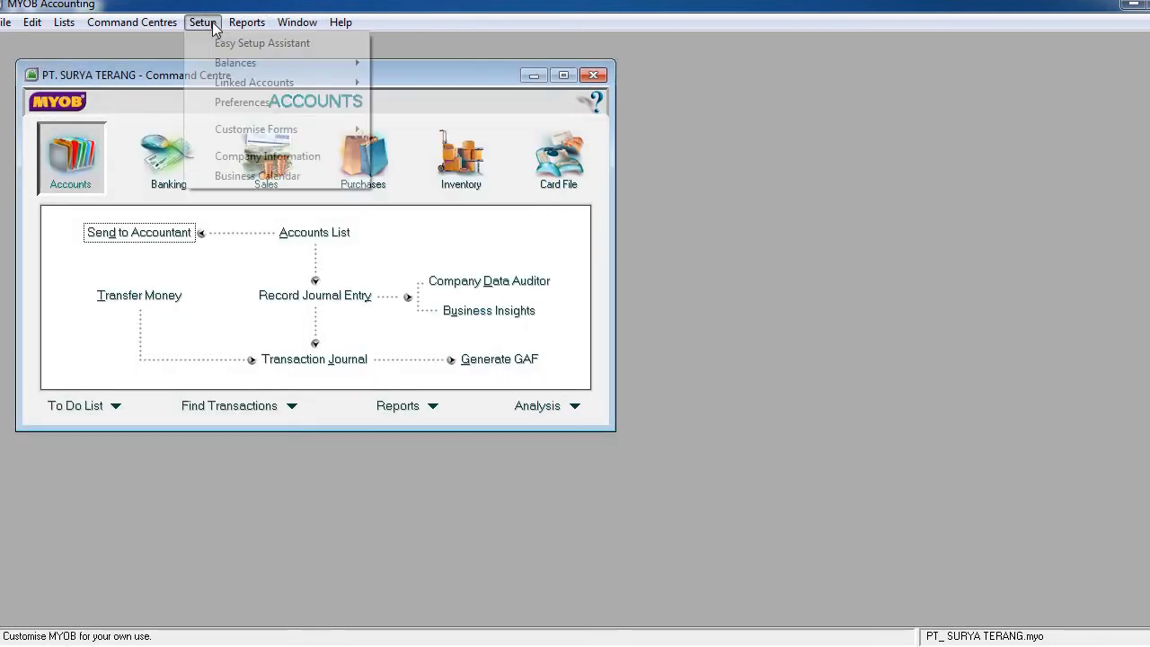
mouse_move(297, 86)
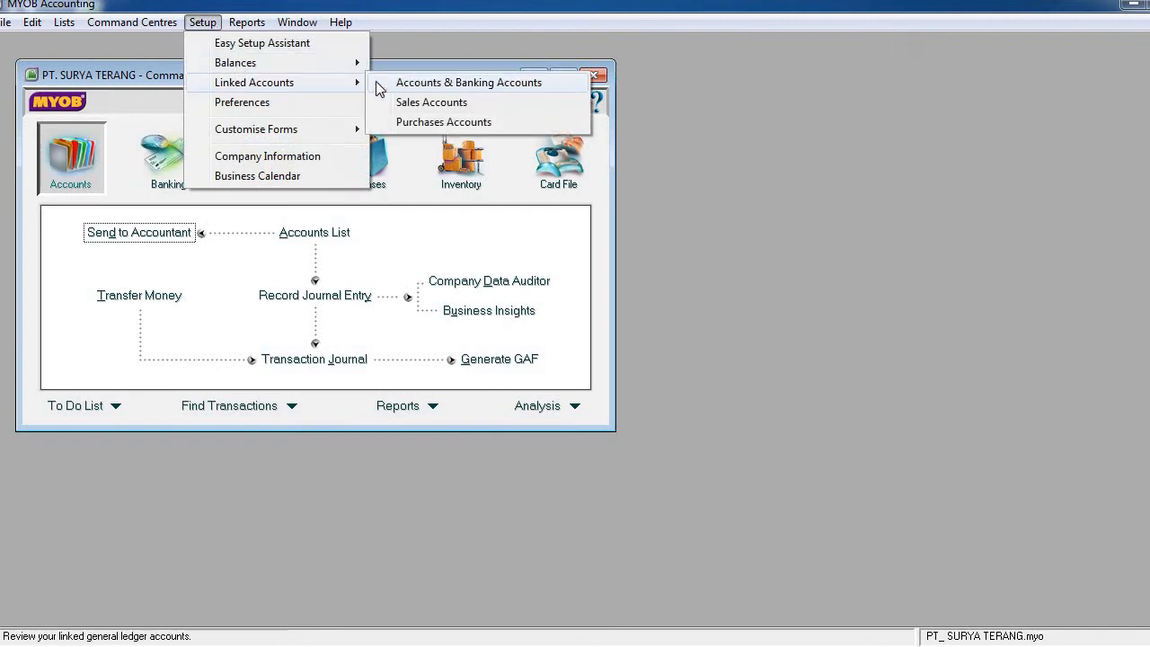
click(409, 124)
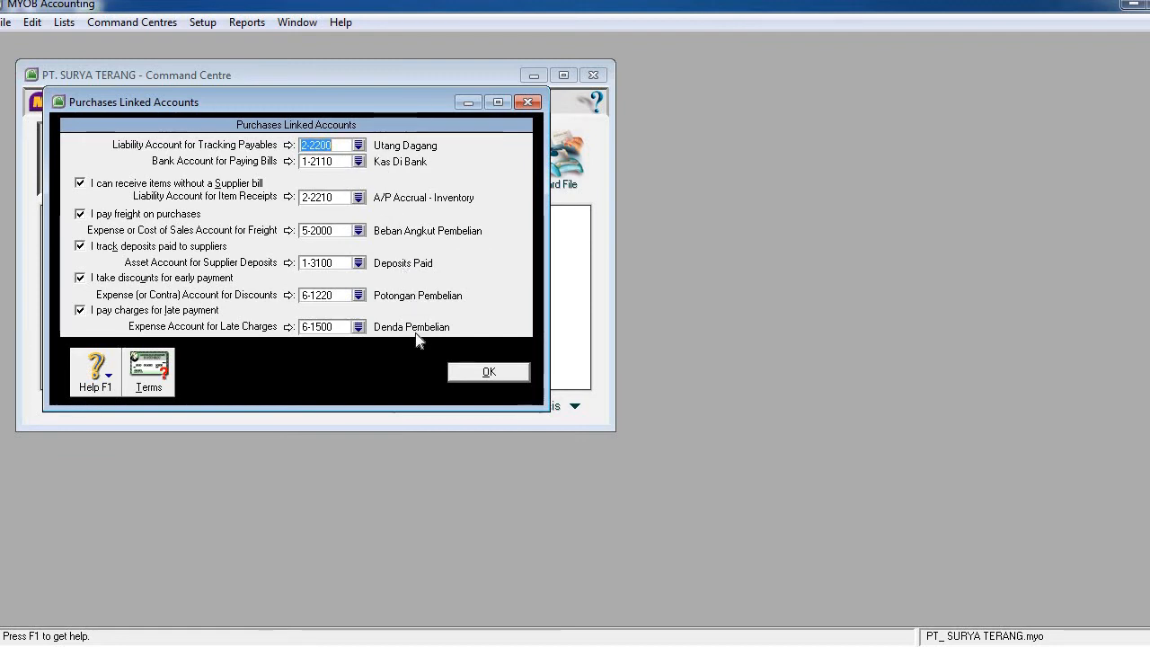
click(474, 377)
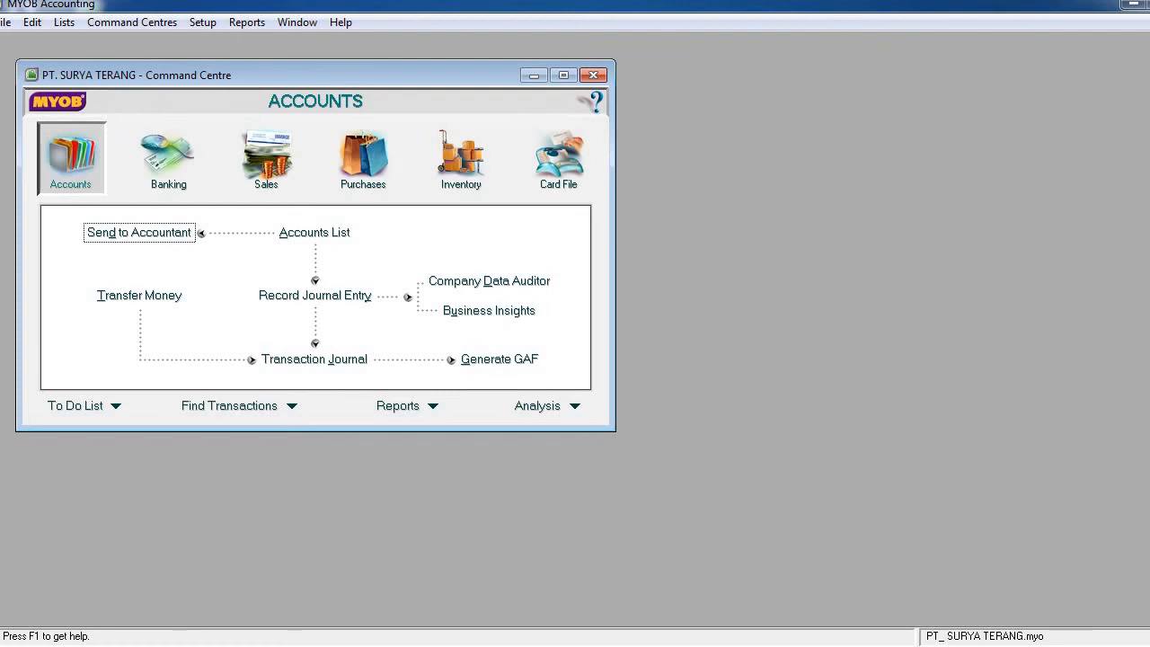
Open the tax code list and delete the N43 (Non-inc exempt supp) and NR (Non GST-registered supplier) tax codes
click(63, 27)
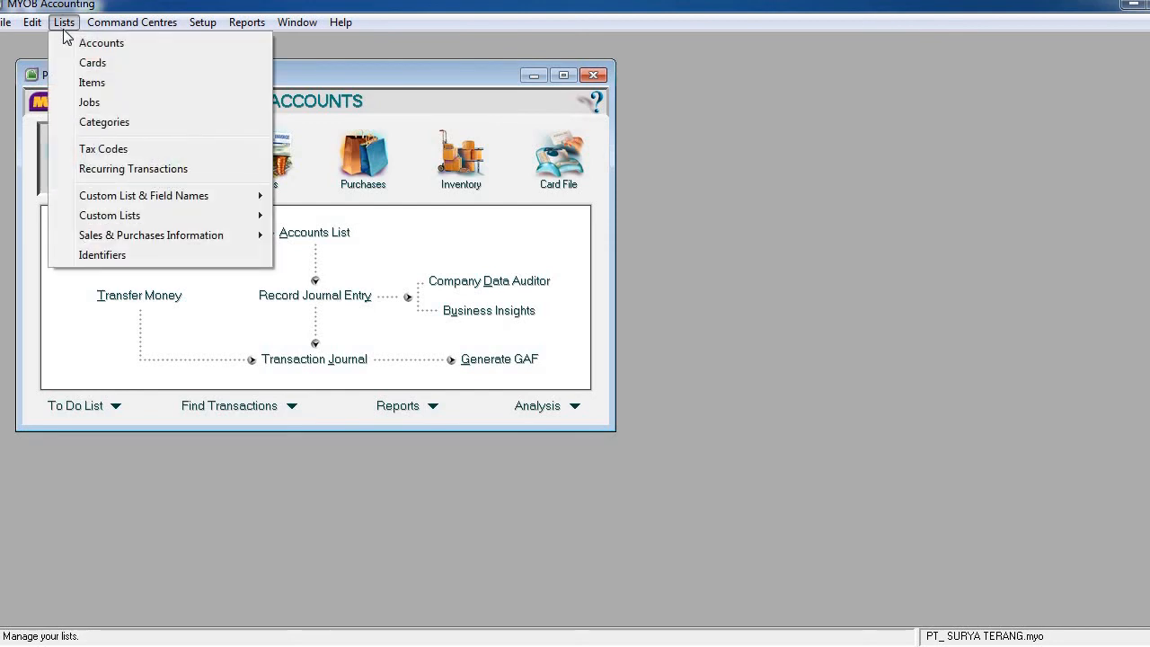
click(92, 150)
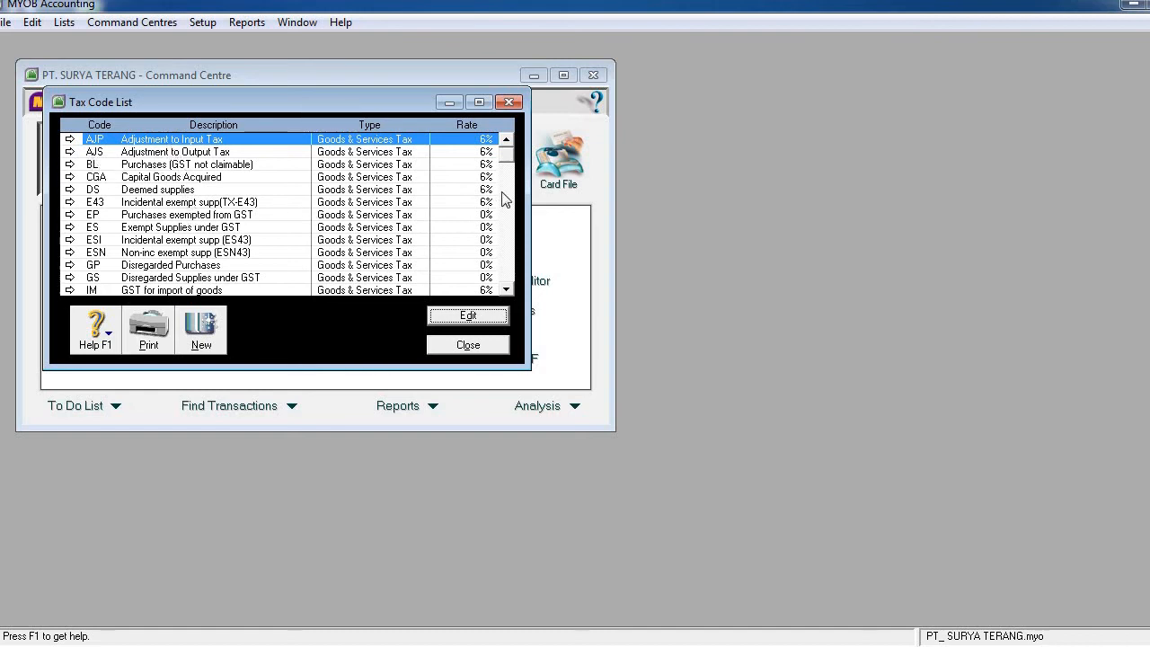
drag(508, 155, 508, 283)
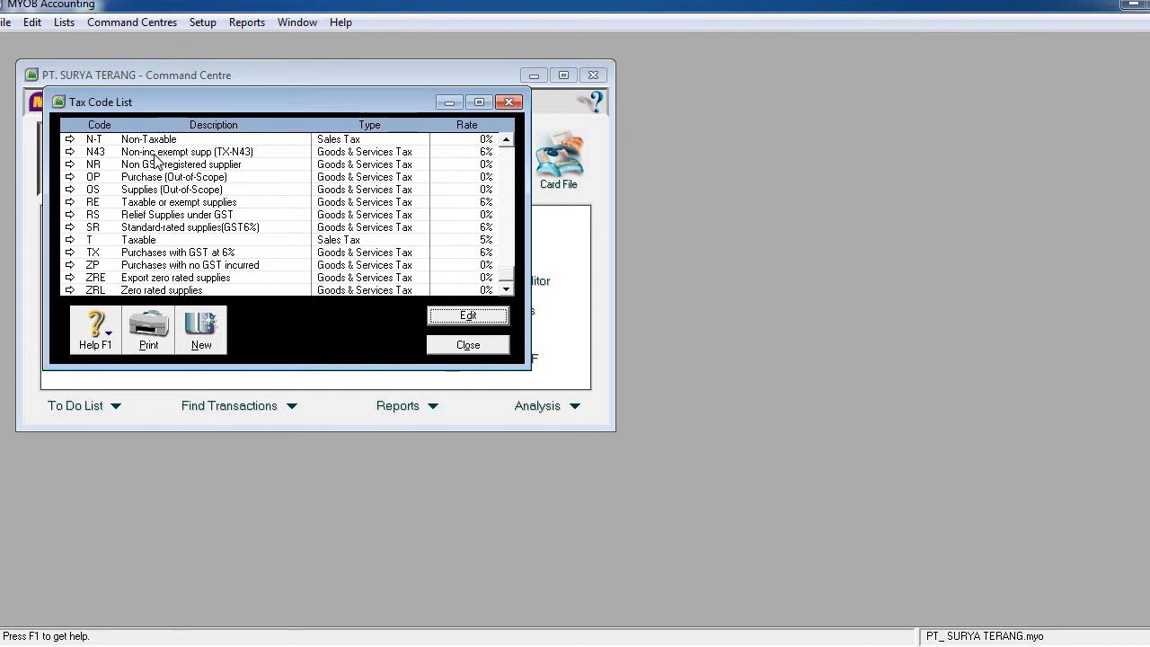
click(156, 159)
right_click(157, 159)
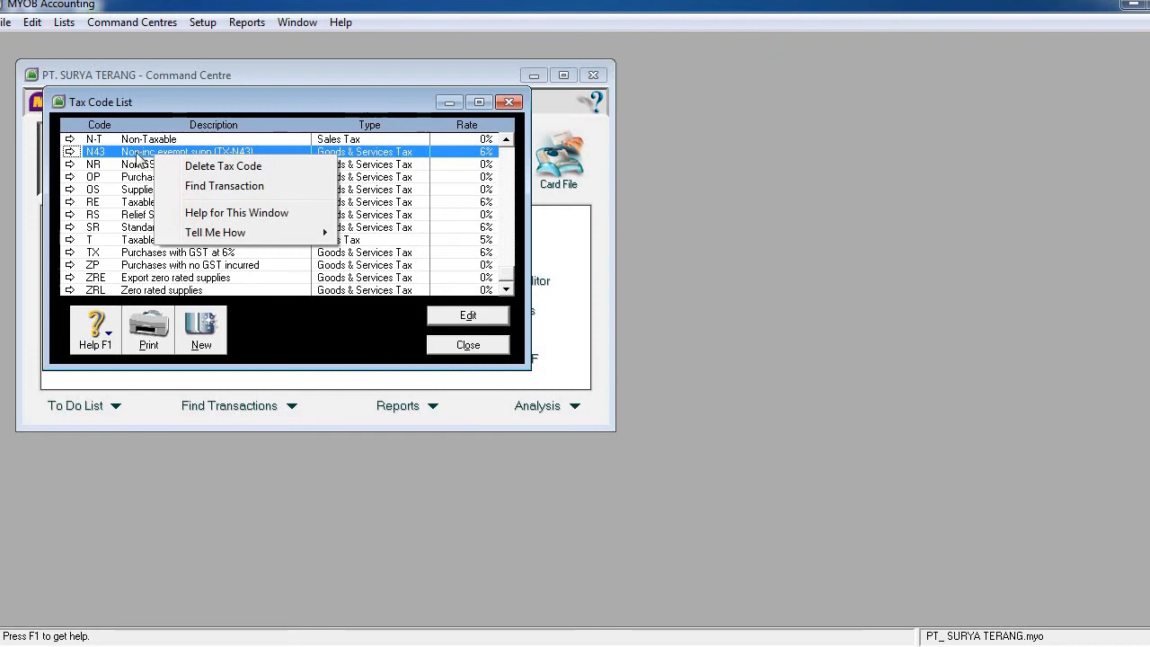
click(212, 166)
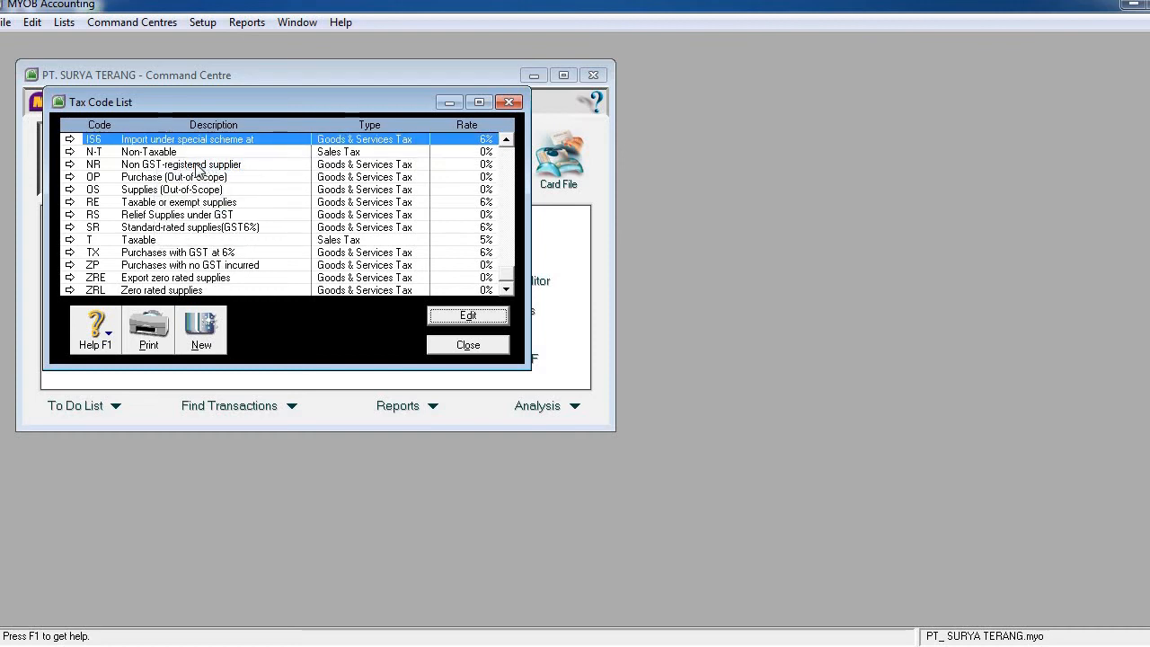
click(174, 167)
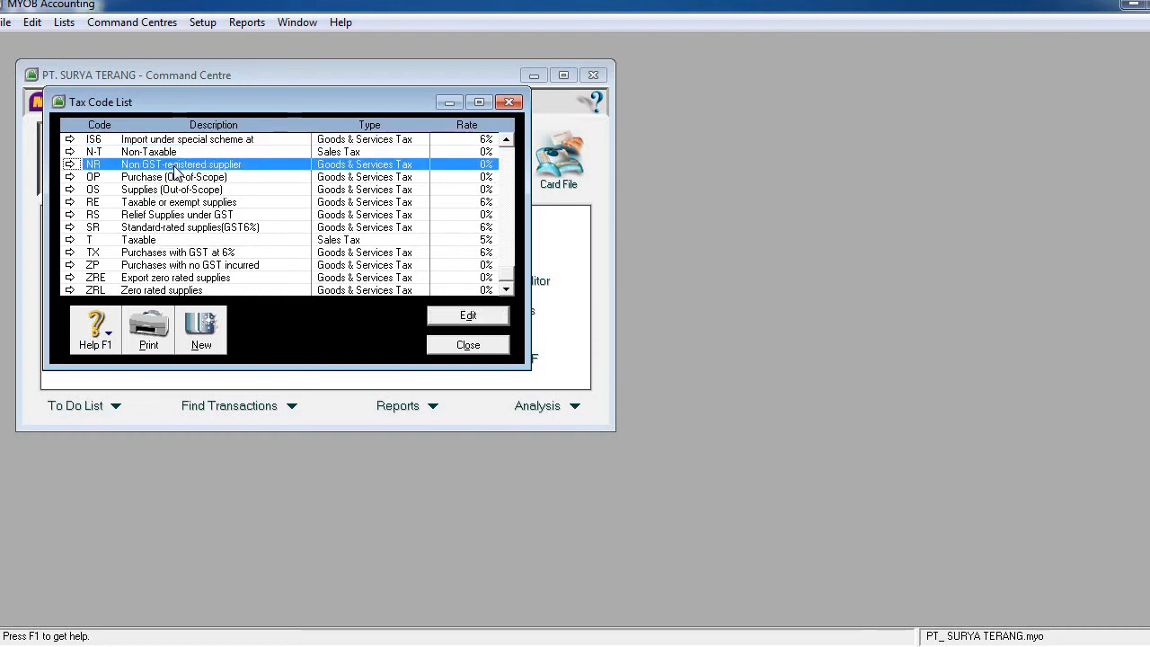
right_click(176, 172)
click(209, 175)
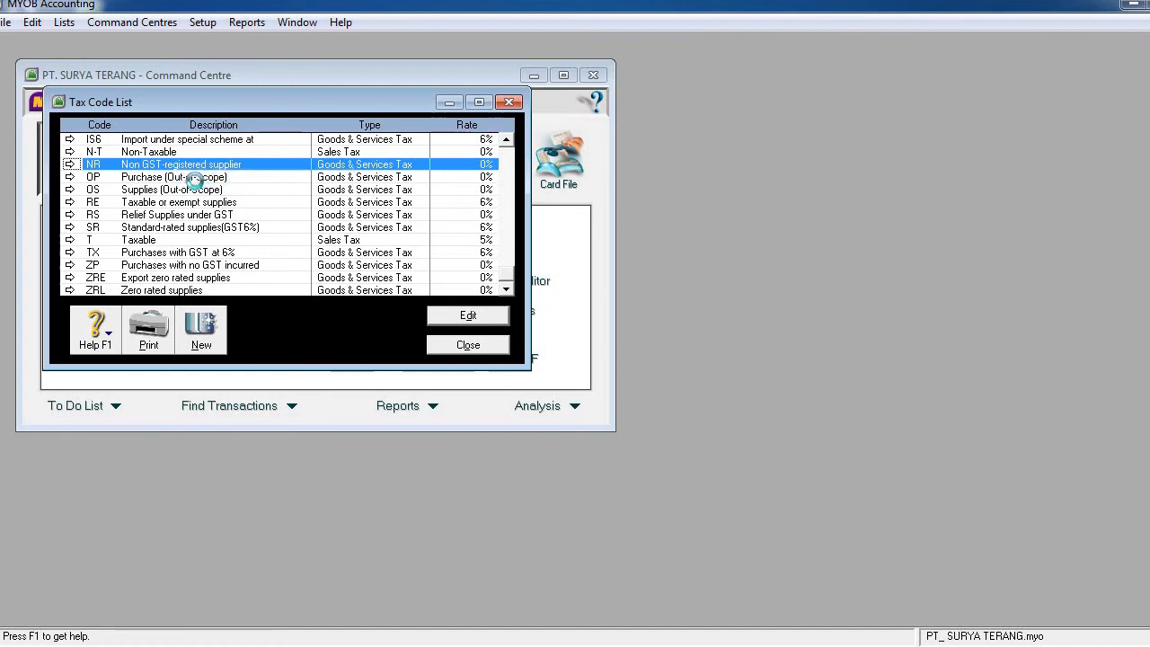
Delete the AJP (Adjustment to Input Tax) tax code from the tax code list
scroll(175, 182, up, 2)
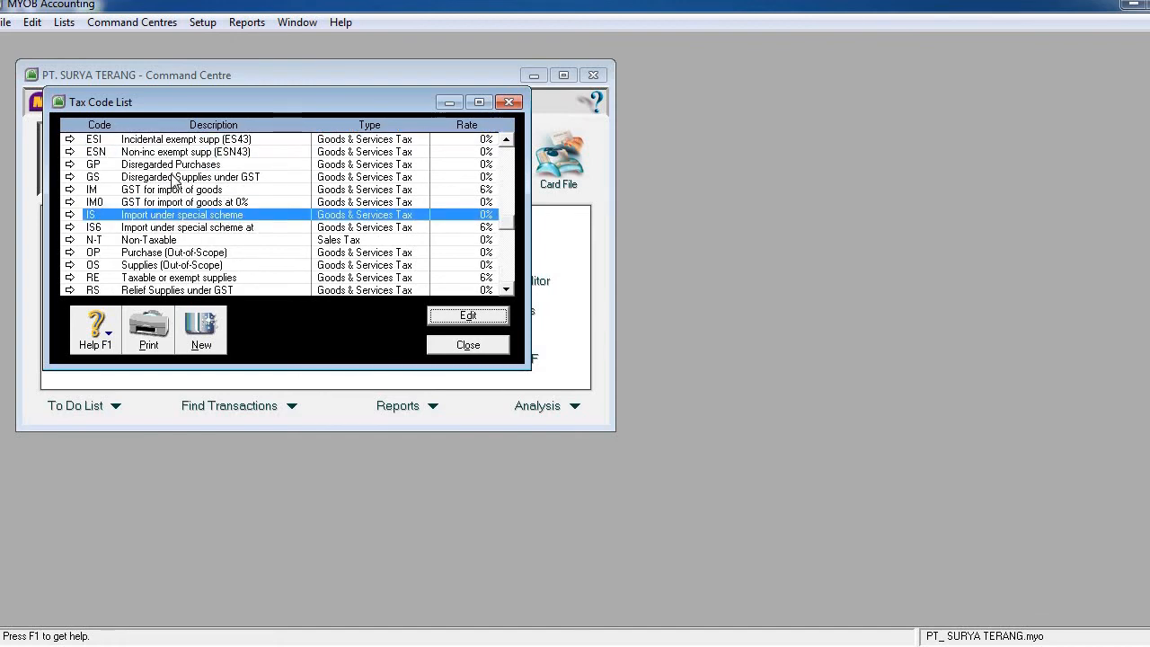
scroll(175, 182, up, 3)
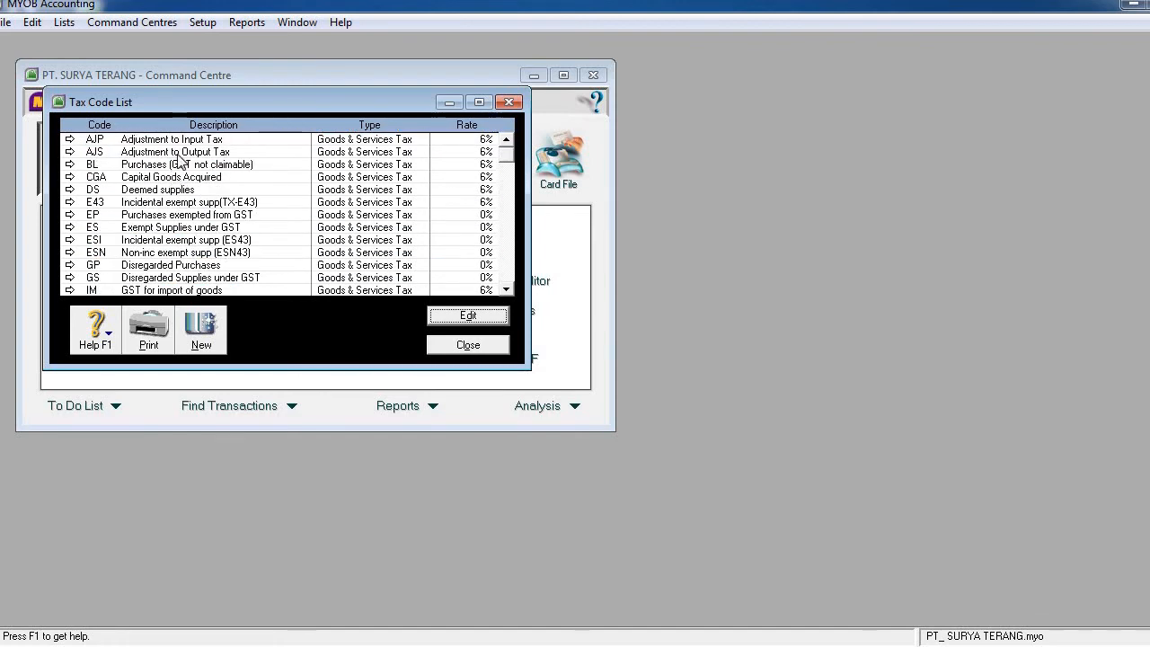
scroll(206, 232, down, 1)
scroll(206, 232, down, 1)
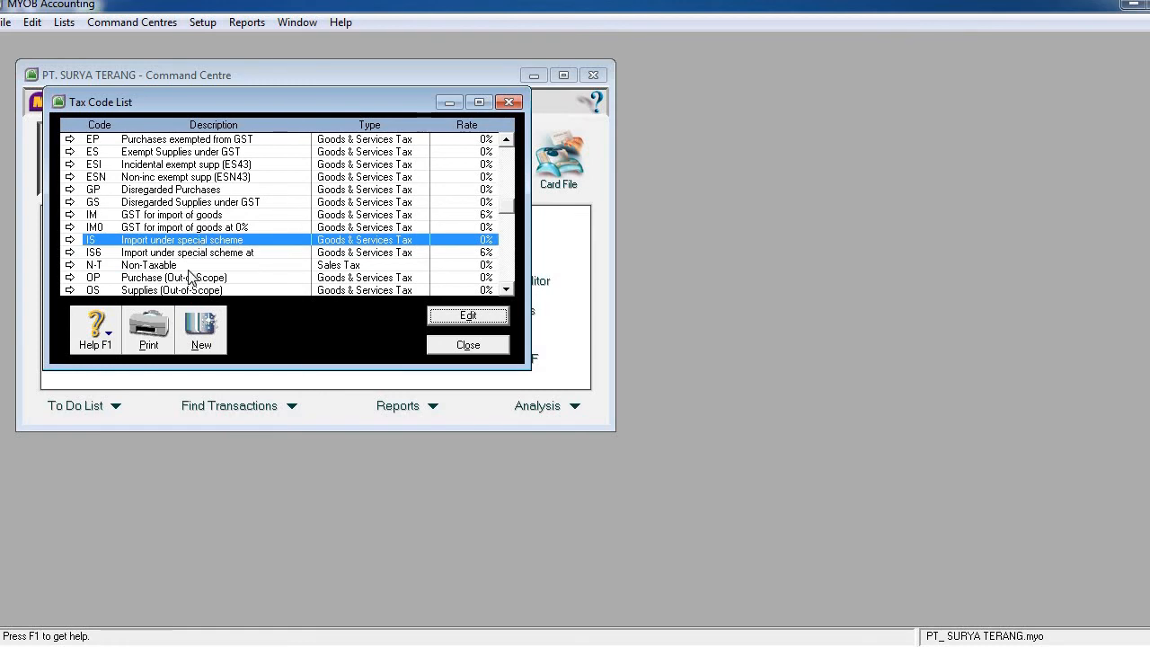
scroll(182, 155, up, 2)
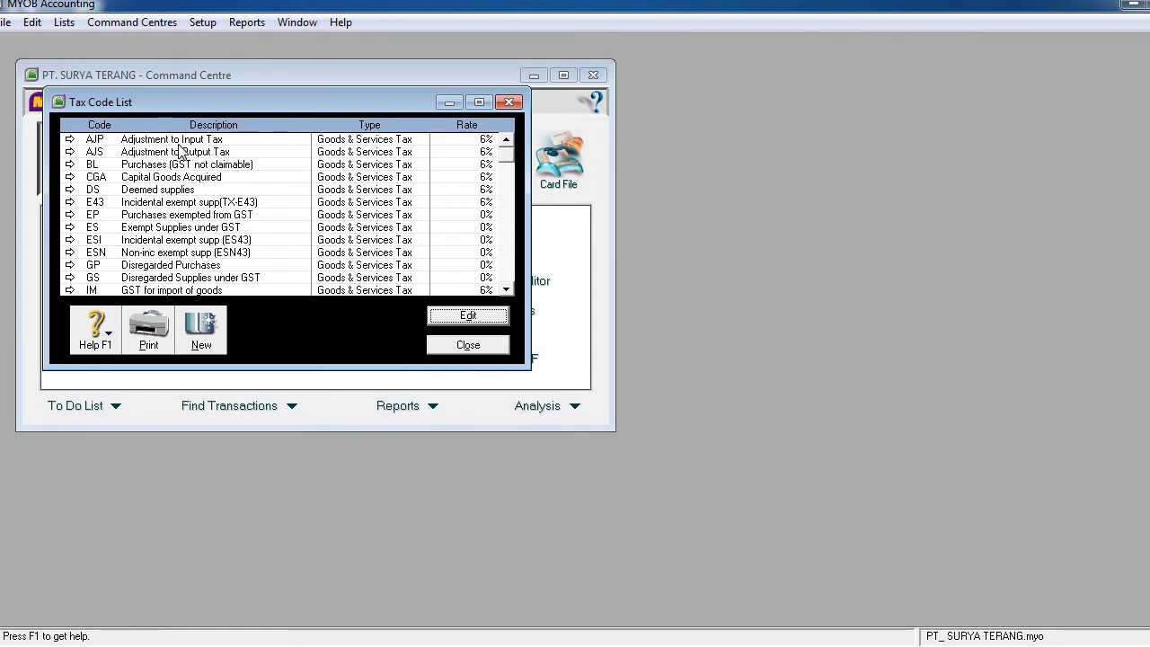
click(180, 141)
click(185, 153)
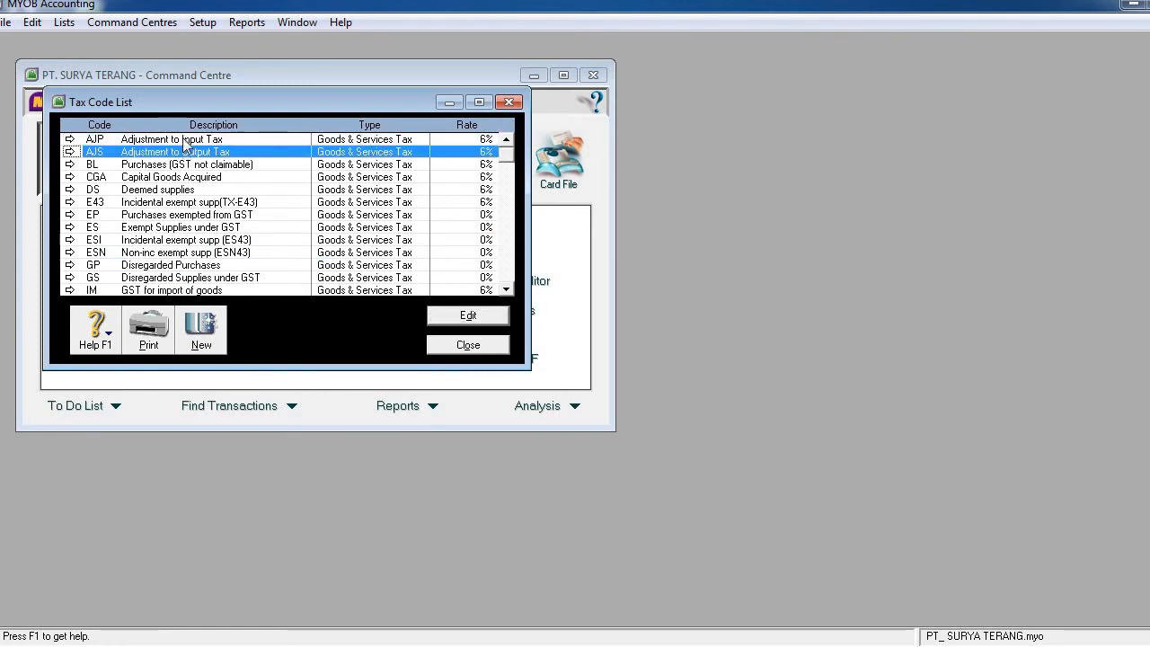
click(184, 141)
right_click(183, 141)
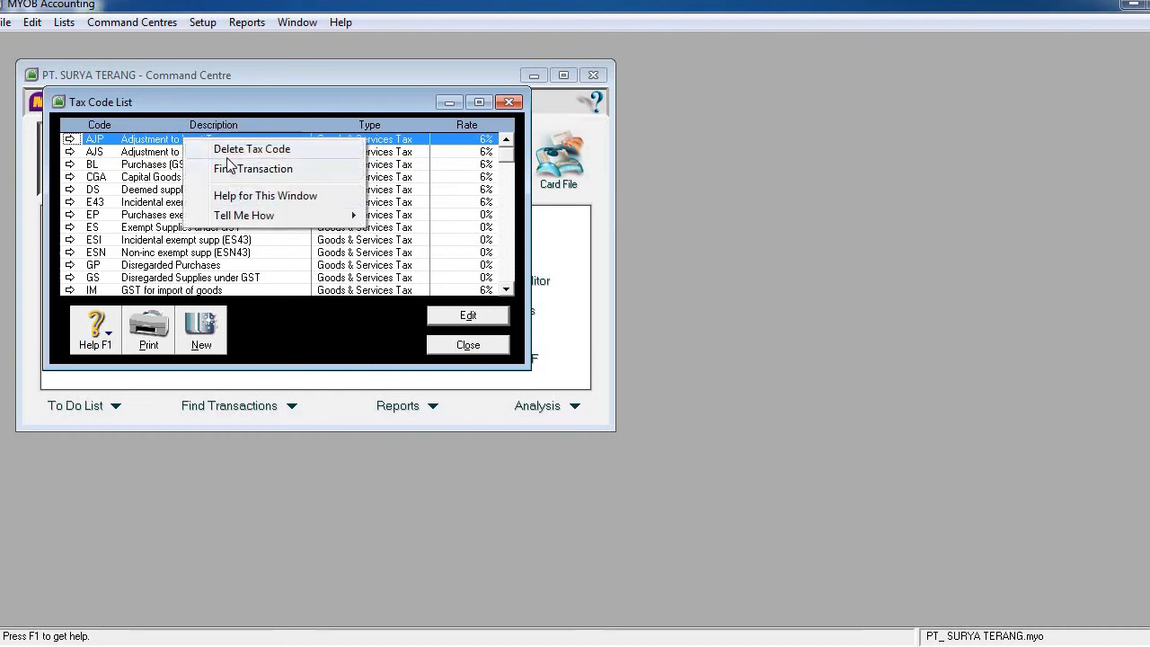
click(226, 148)
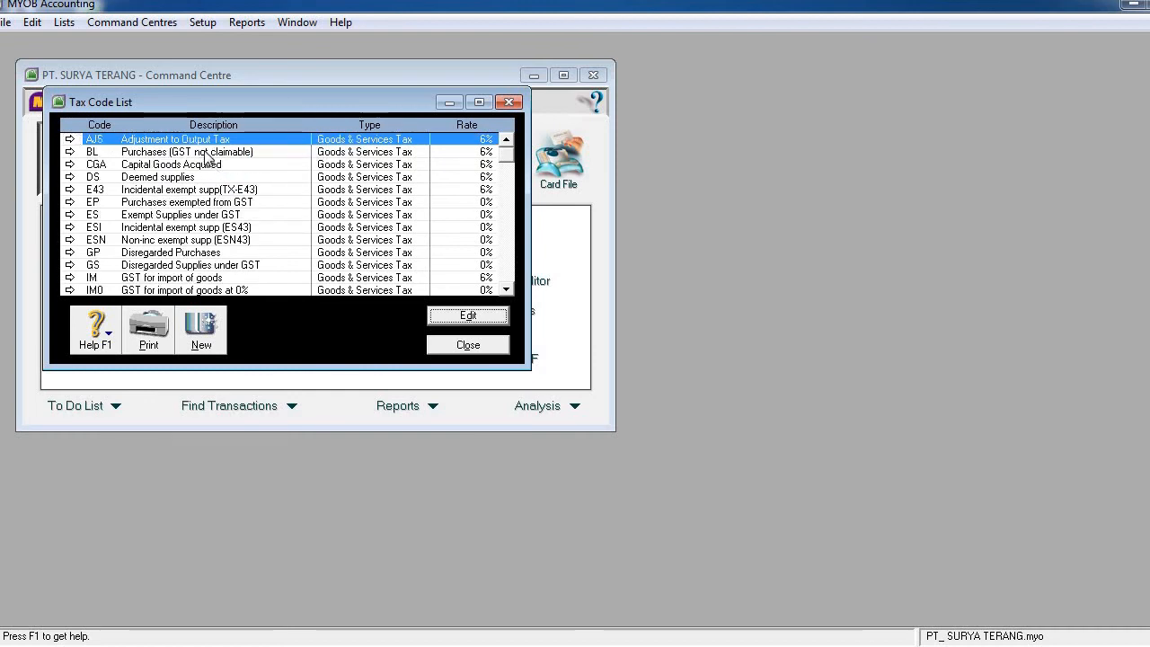
Delete the AJS (Adjustment to Output Tax) and BL (Purchases, GST not claimable) tax codes
click(206, 153)
click(208, 140)
right_click(208, 140)
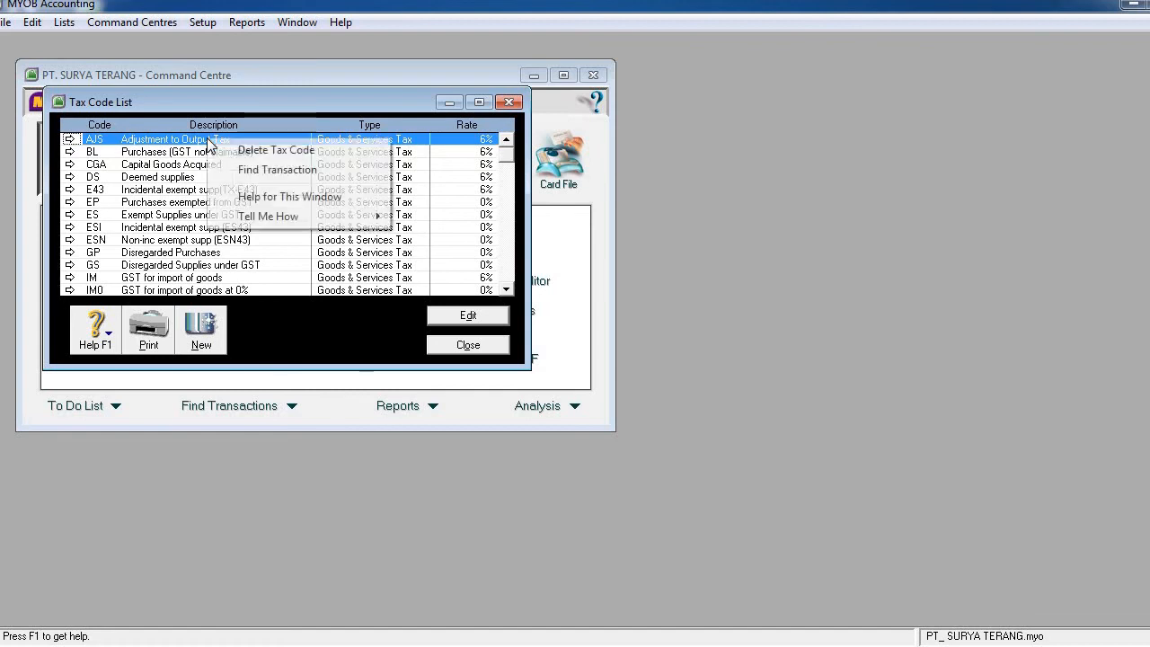
click(250, 151)
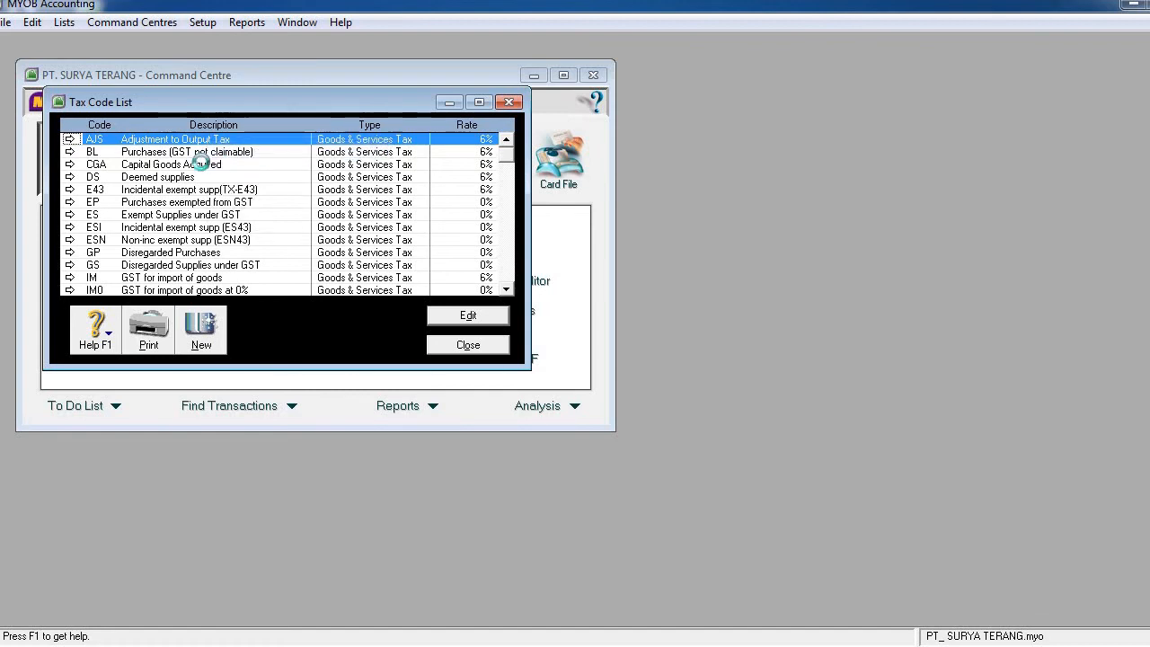
right_click(191, 147)
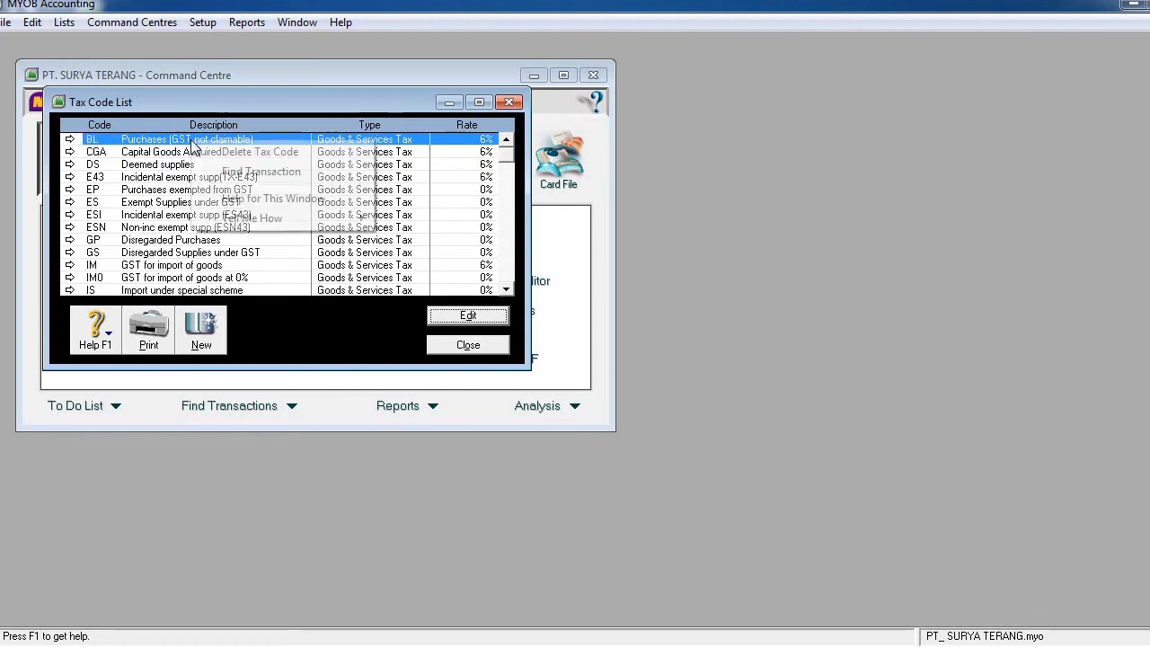
click(248, 151)
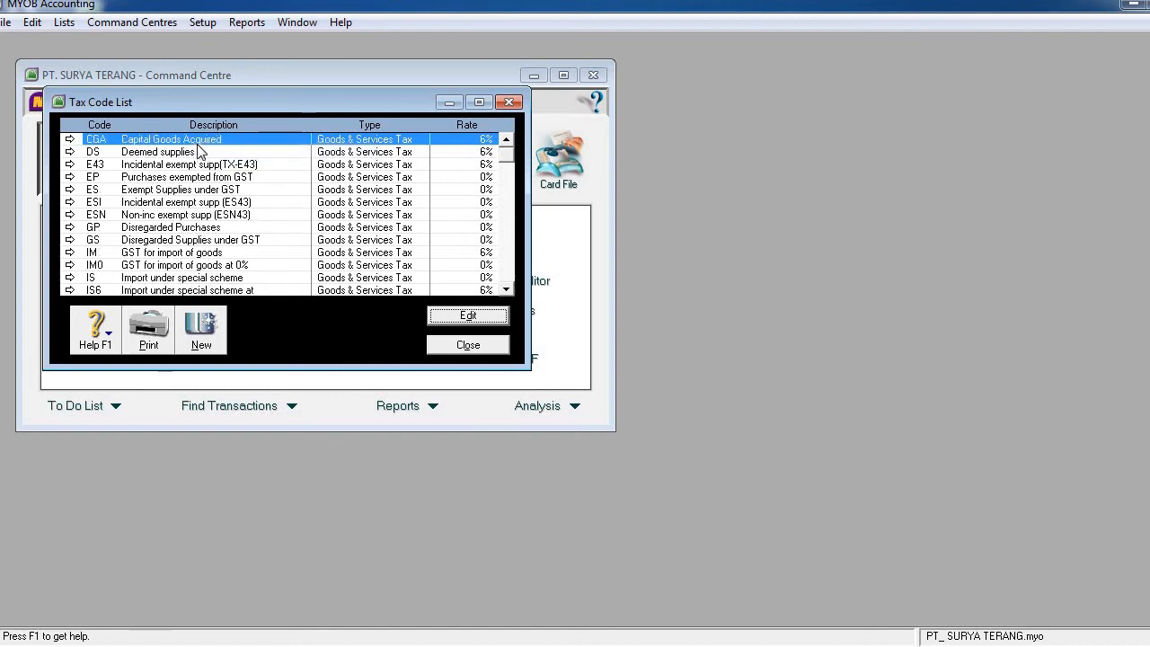
Delete the tax codes CGA (Capital Goods Acquired), DS (Deemed supplies), E43 (Incidental exempt supp) and EP (Purchases exempted from GST)
right_click(205, 146)
click(212, 151)
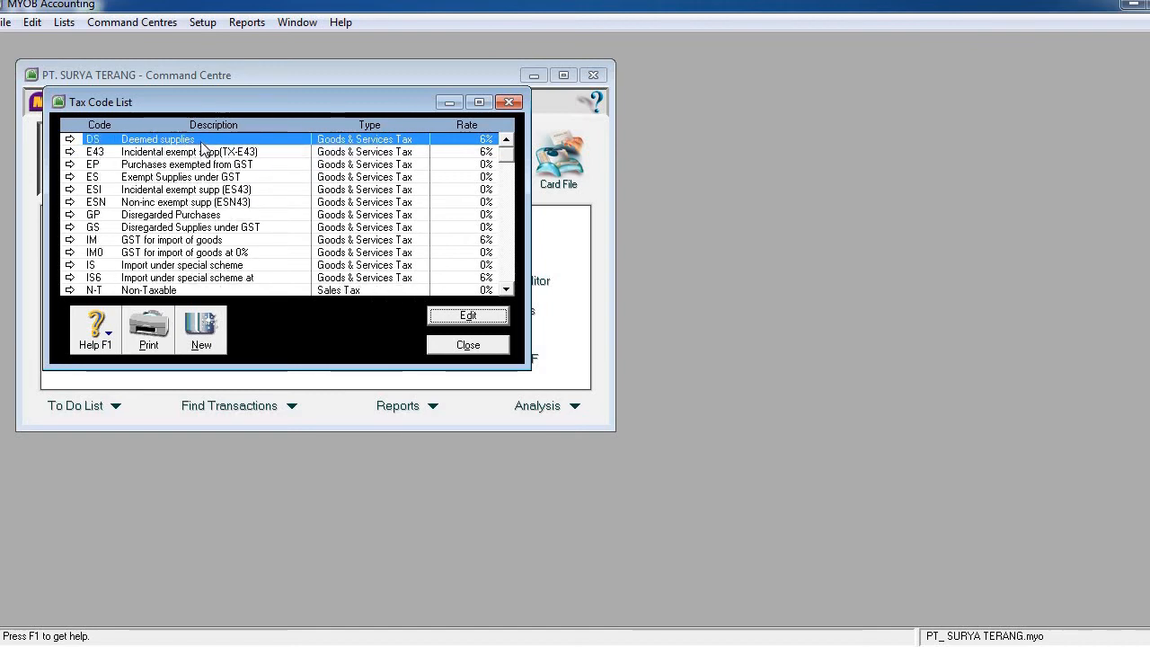
right_click(203, 147)
click(236, 149)
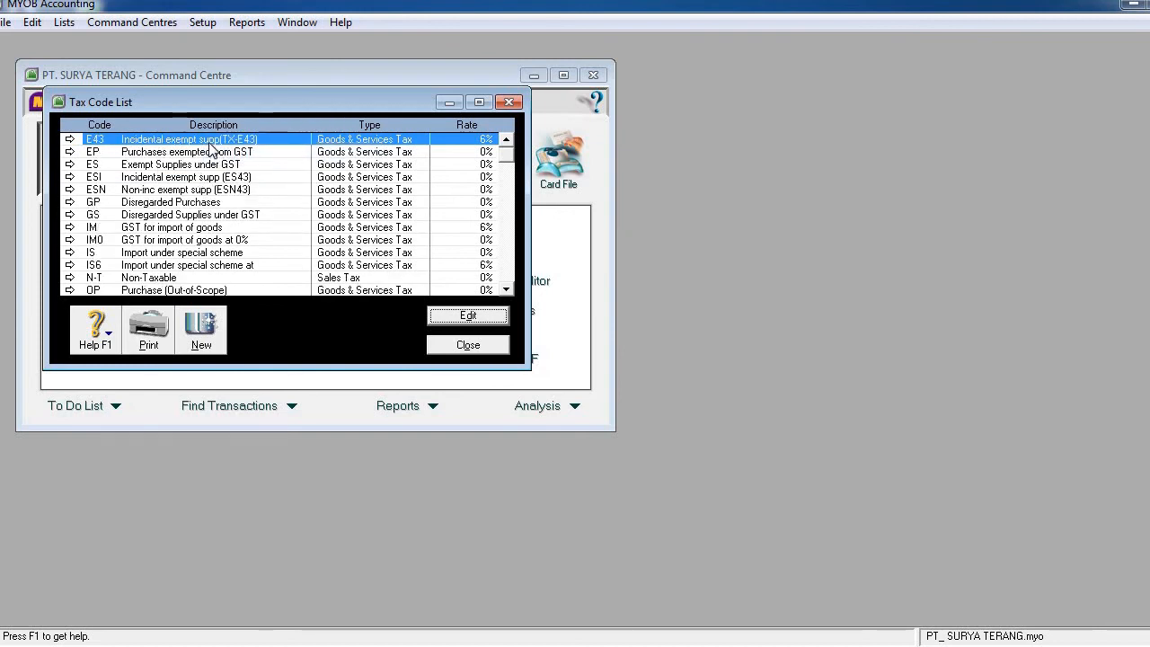
right_click(212, 149)
click(267, 154)
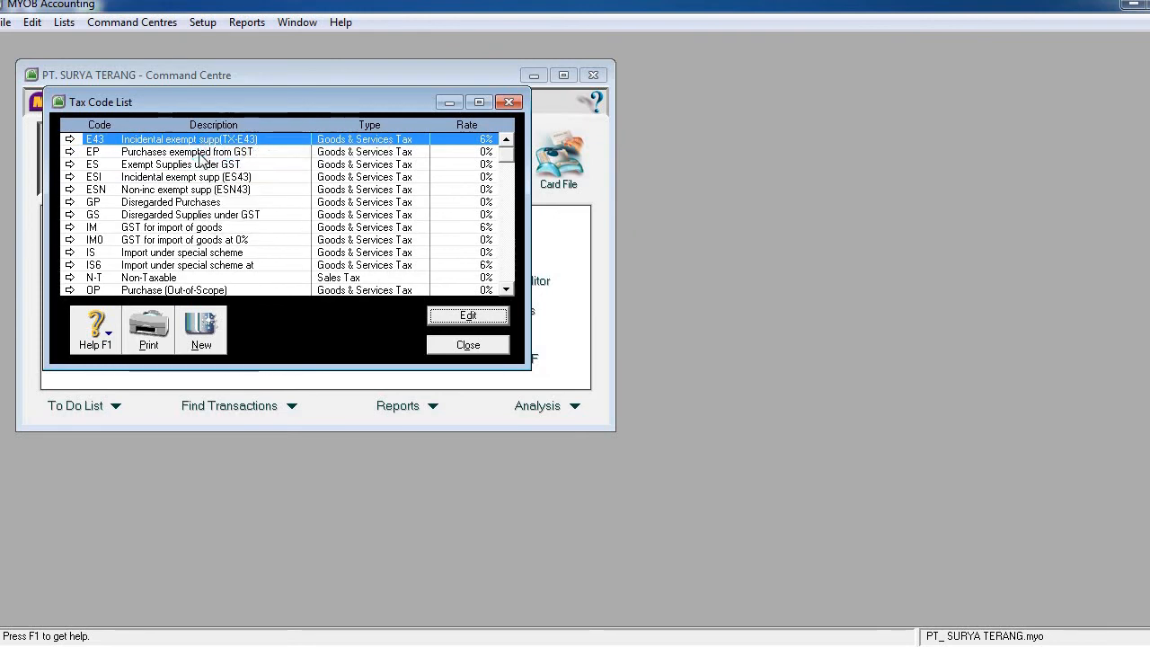
right_click(219, 138)
click(235, 146)
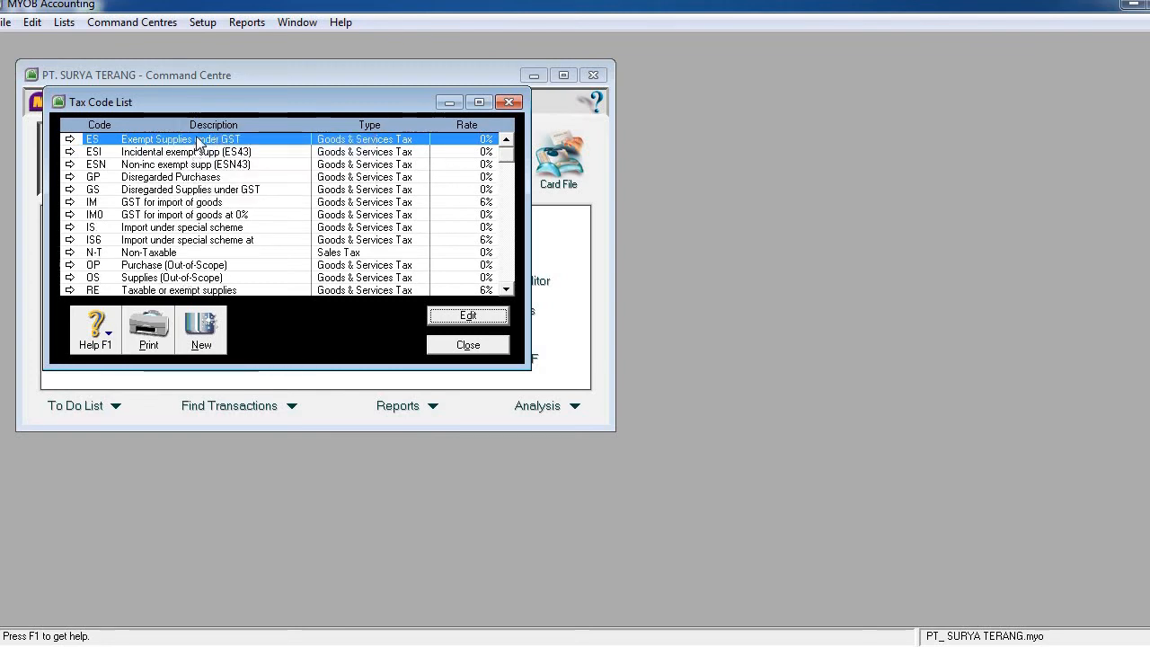
Delete the exempt supply tax codes ES, ESI and ESN
right_click(200, 142)
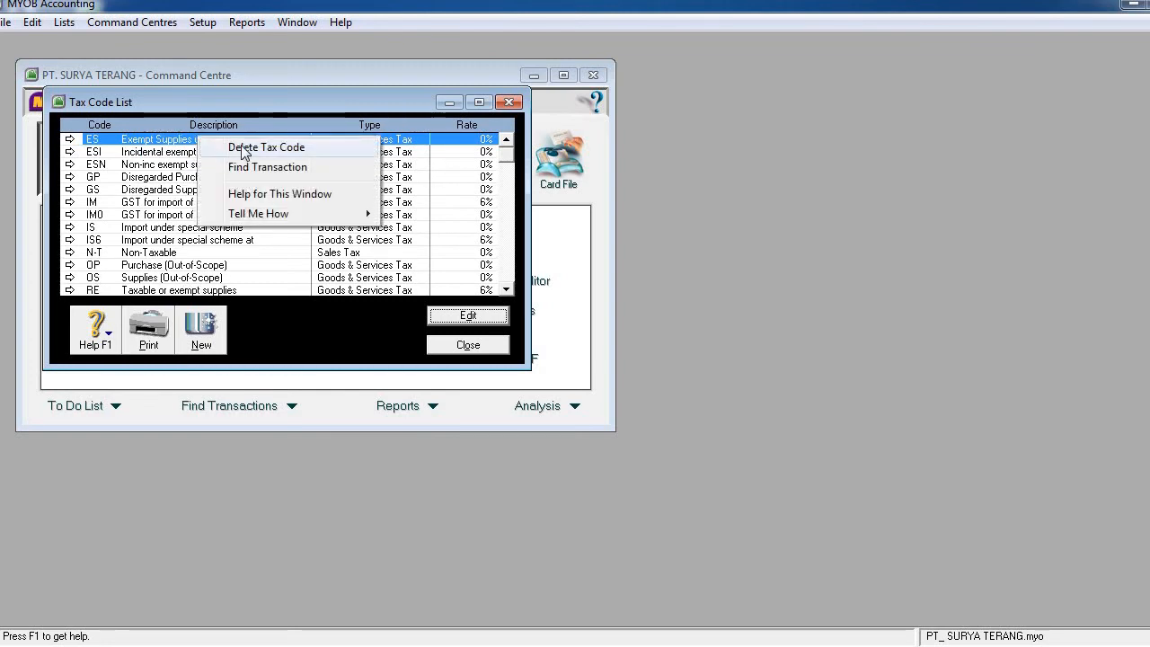
click(253, 149)
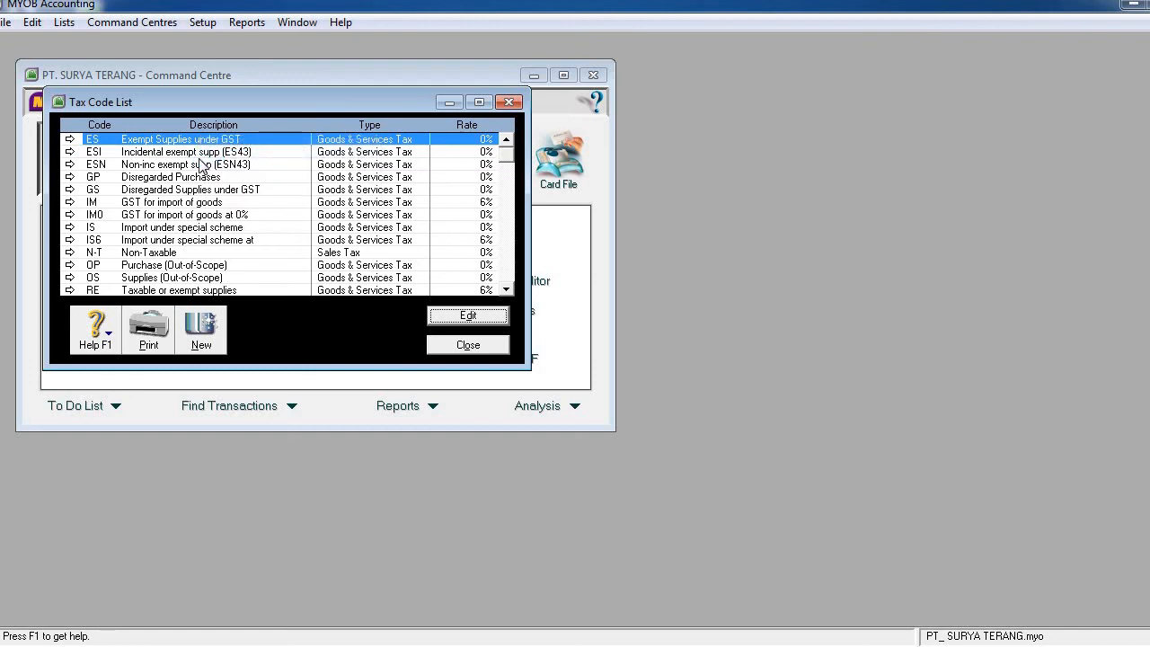
right_click(207, 140)
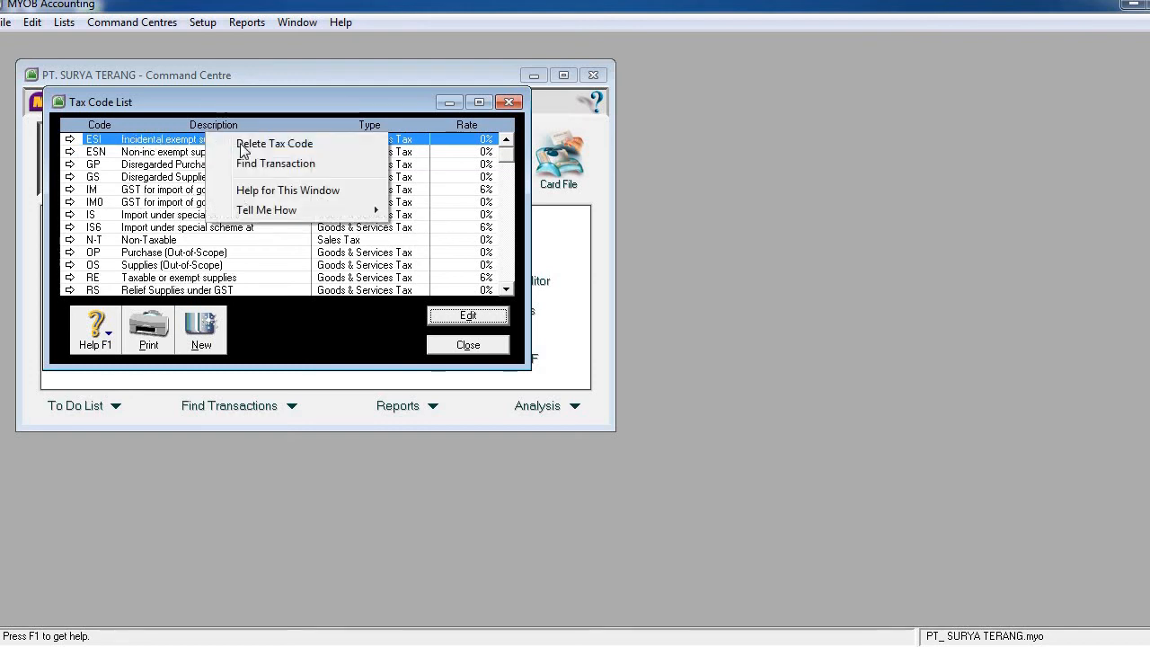
click(230, 144)
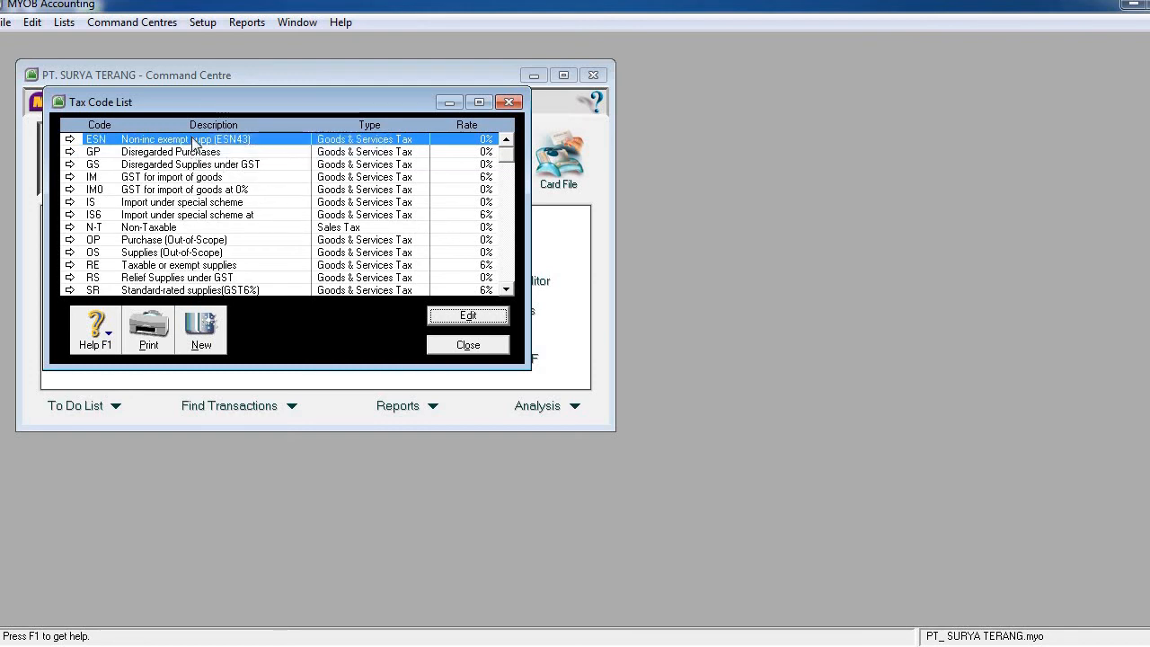
right_click(195, 144)
click(234, 149)
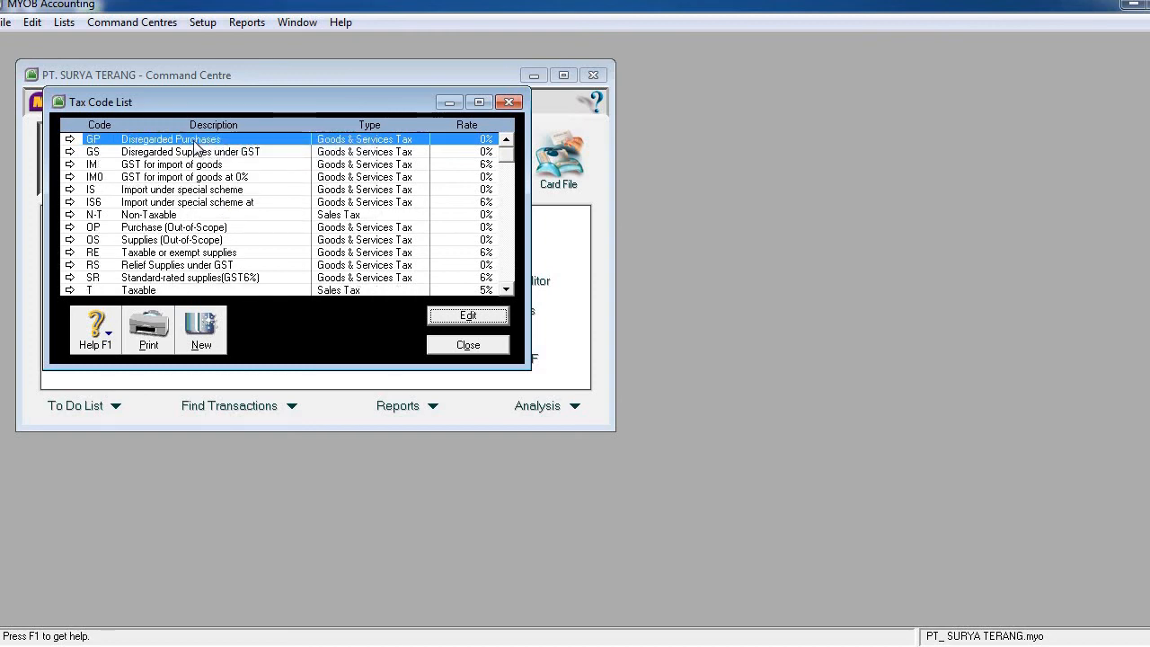
Delete the GP (Disregarded Purchases) and GS (Disregarded Supplies under GST) tax codes
right_click(195, 143)
click(231, 152)
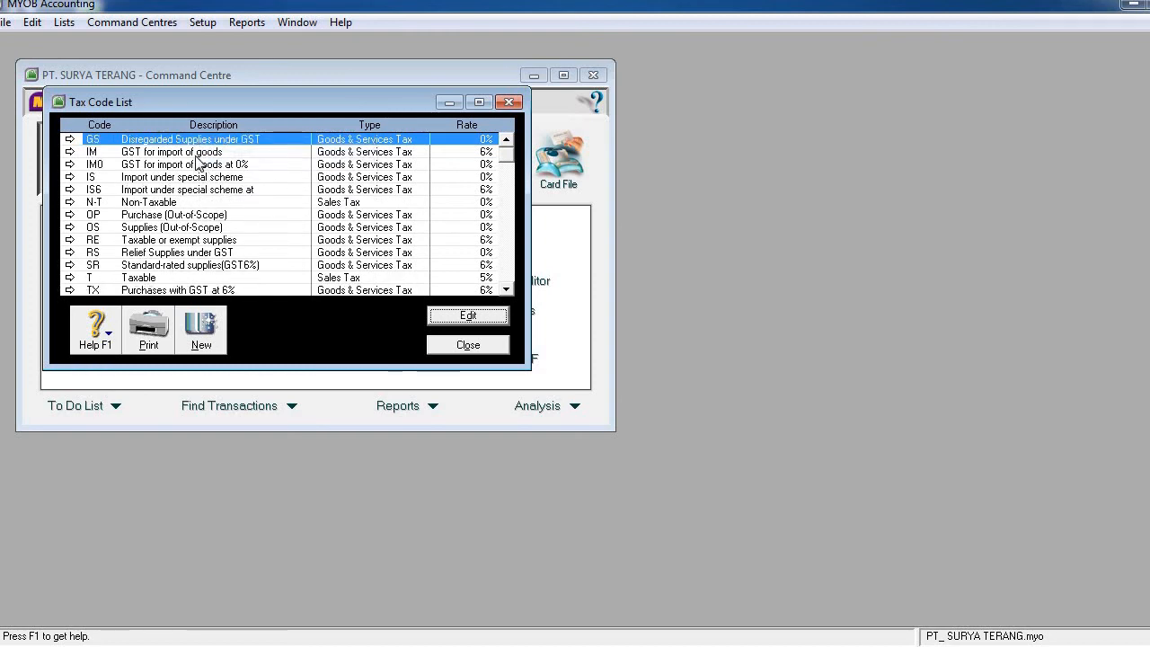
right_click(195, 144)
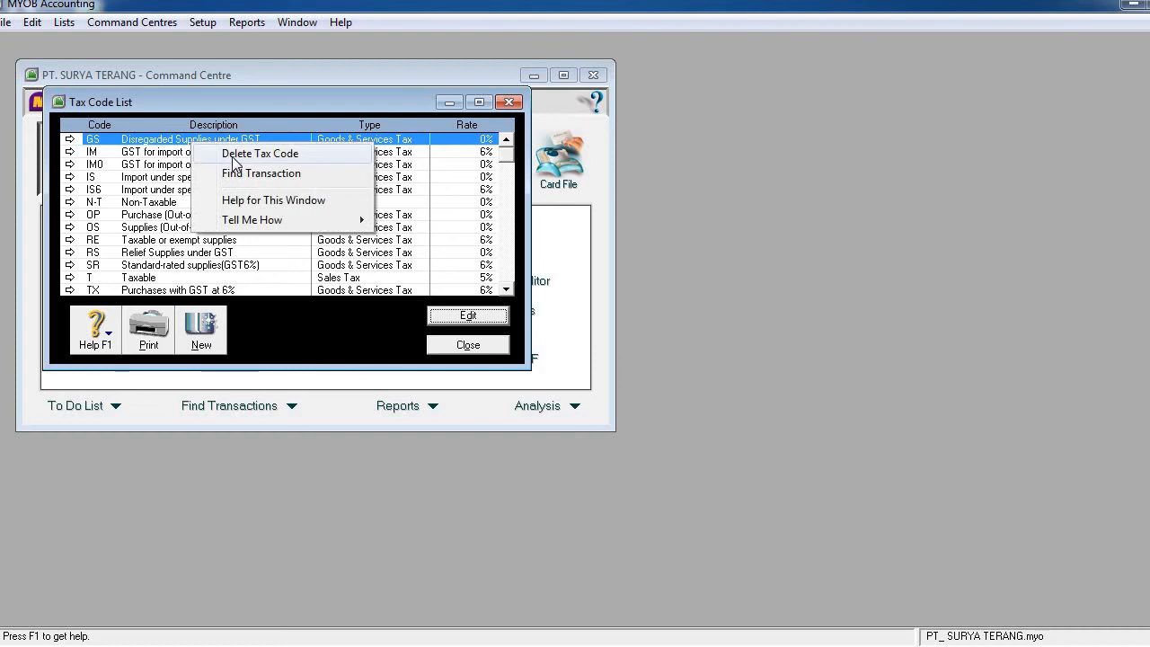
click(231, 153)
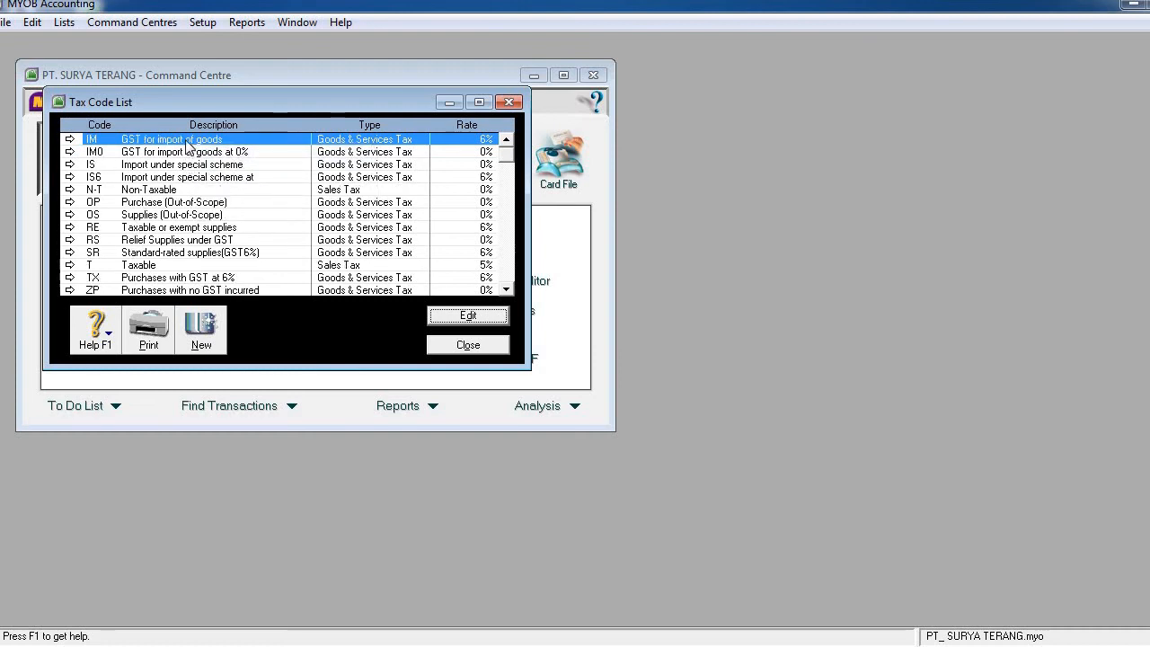
Delete the import tax codes IM, IM0, IS and IS6
right_click(186, 144)
click(230, 153)
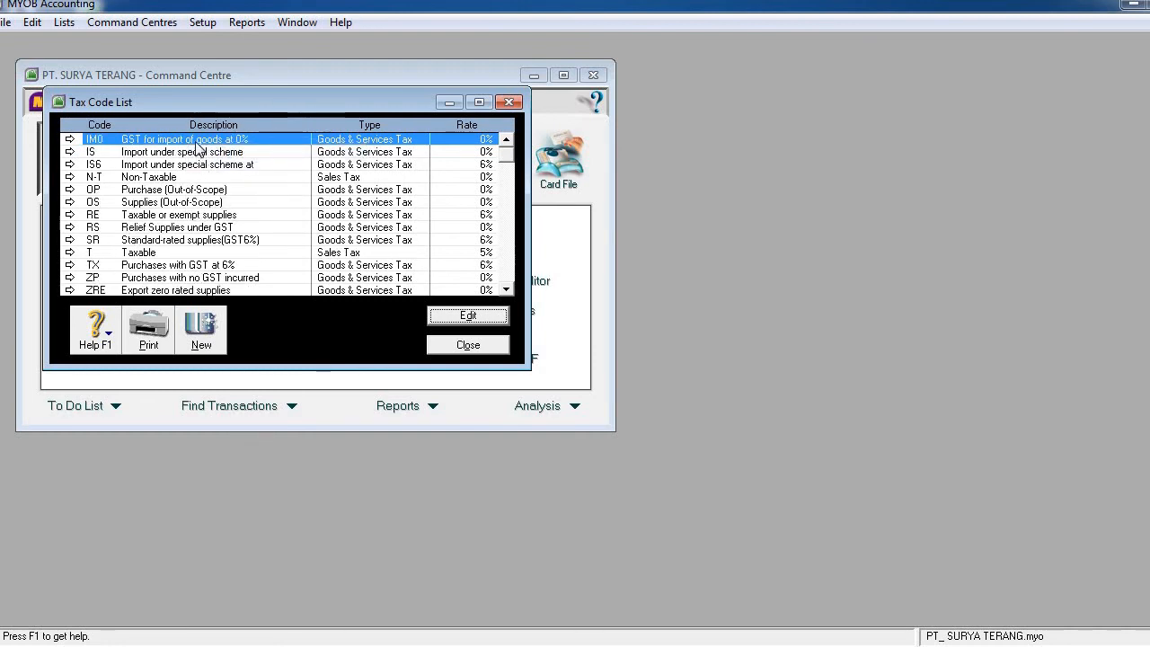
right_click(196, 144)
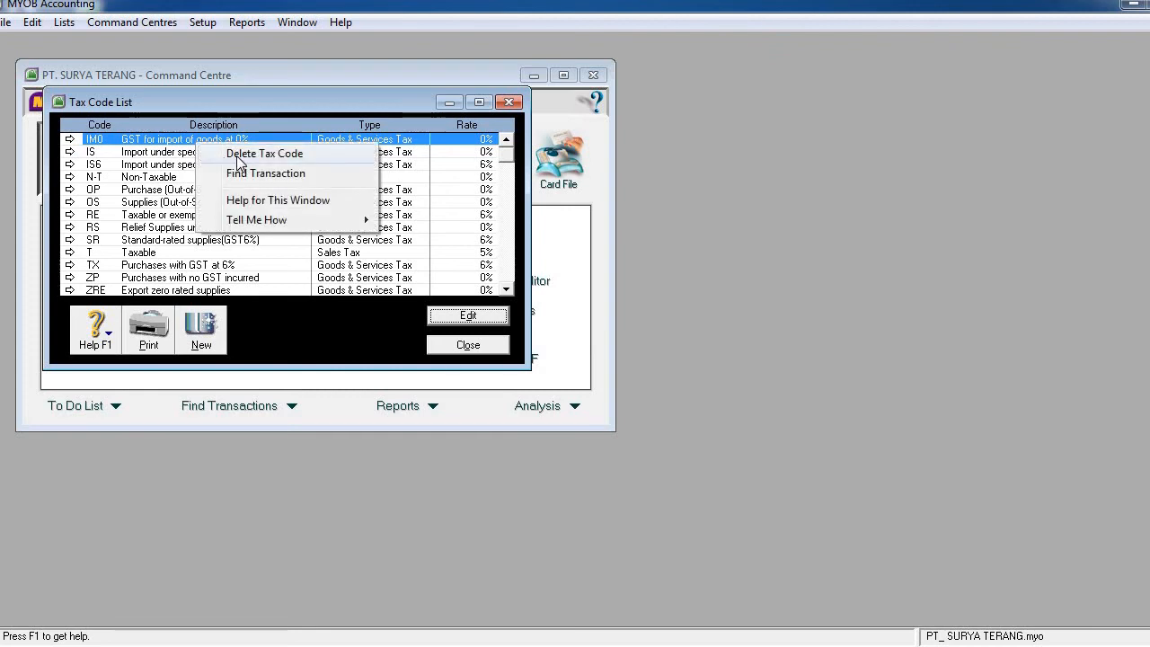
click(231, 154)
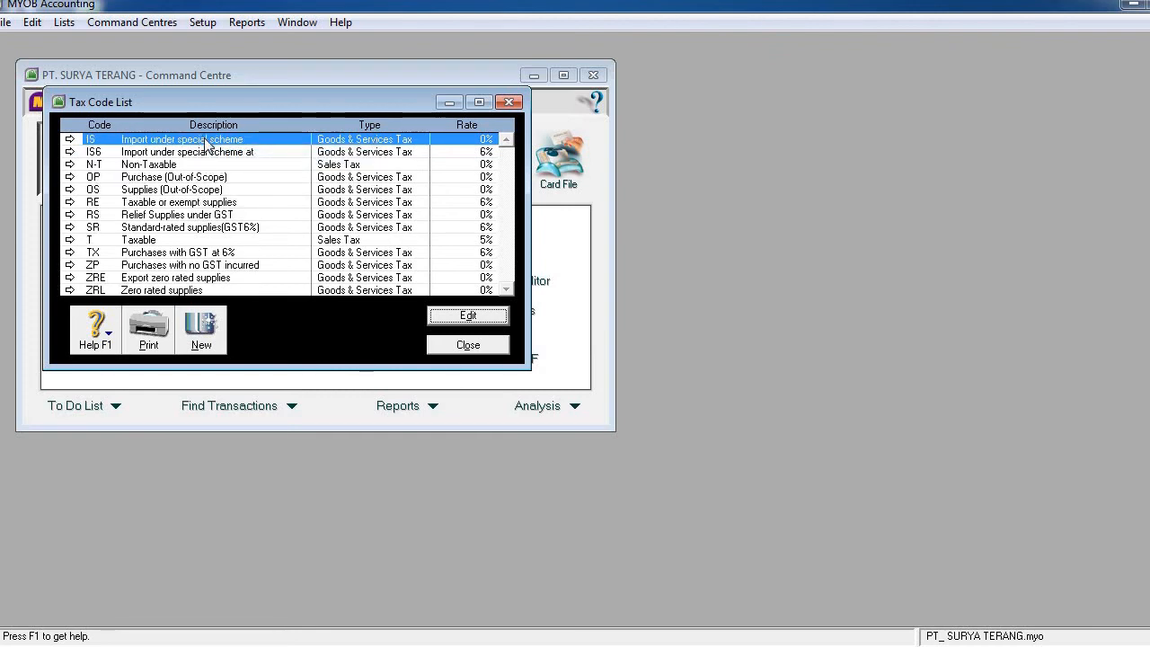
right_click(205, 143)
click(231, 154)
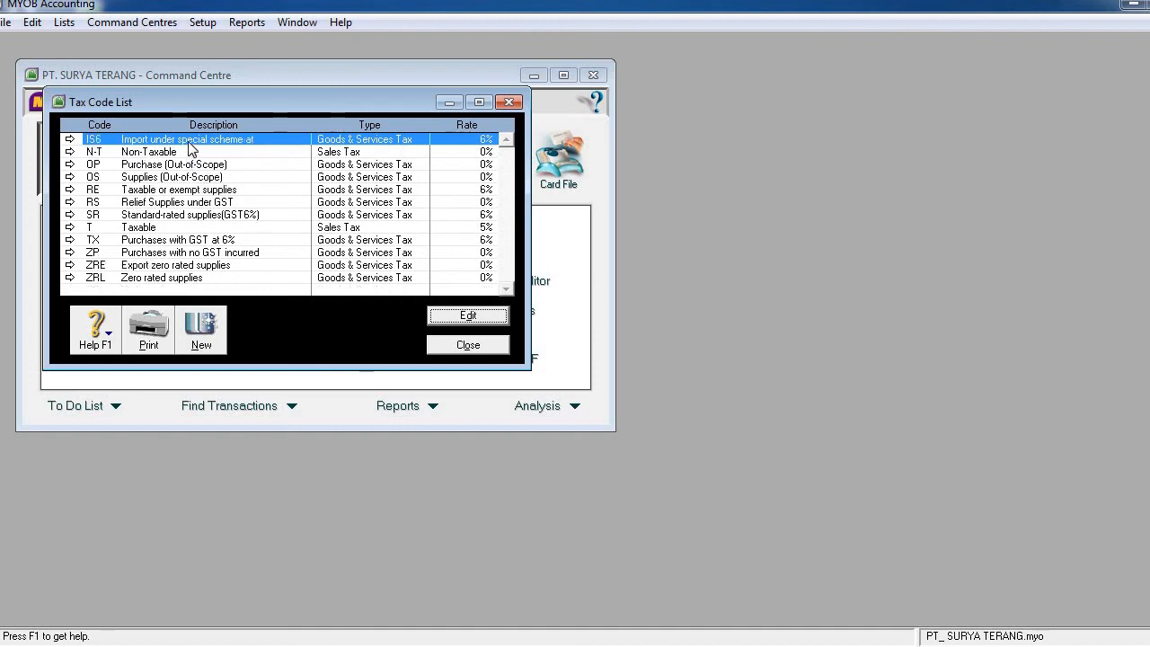
right_click(193, 144)
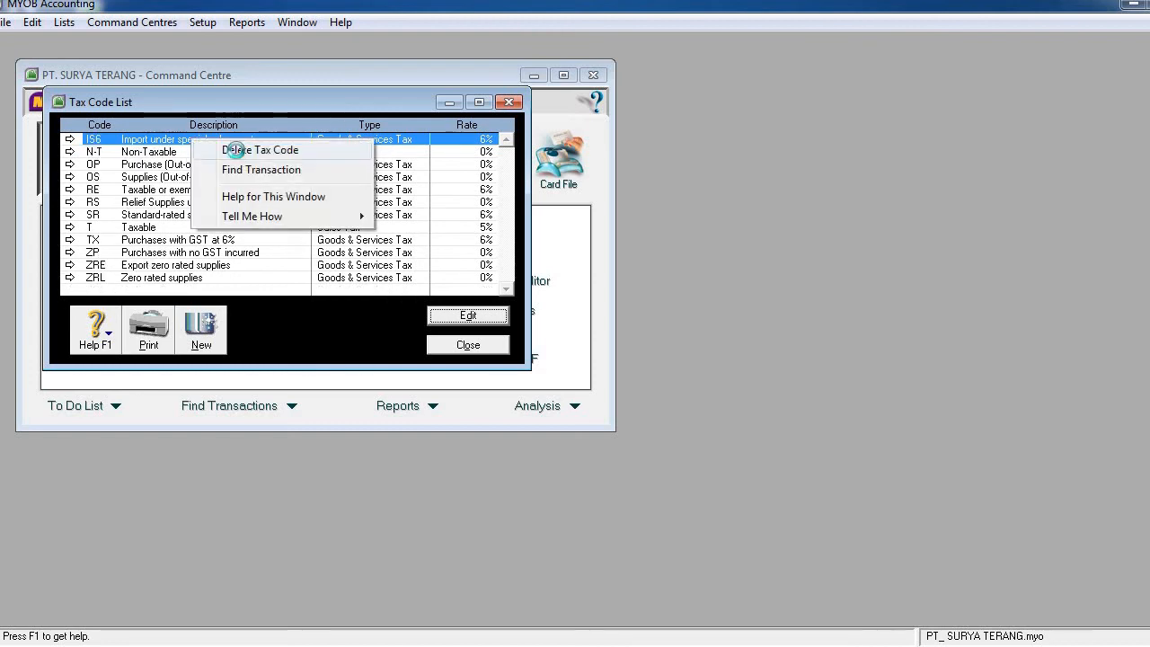
click(232, 149)
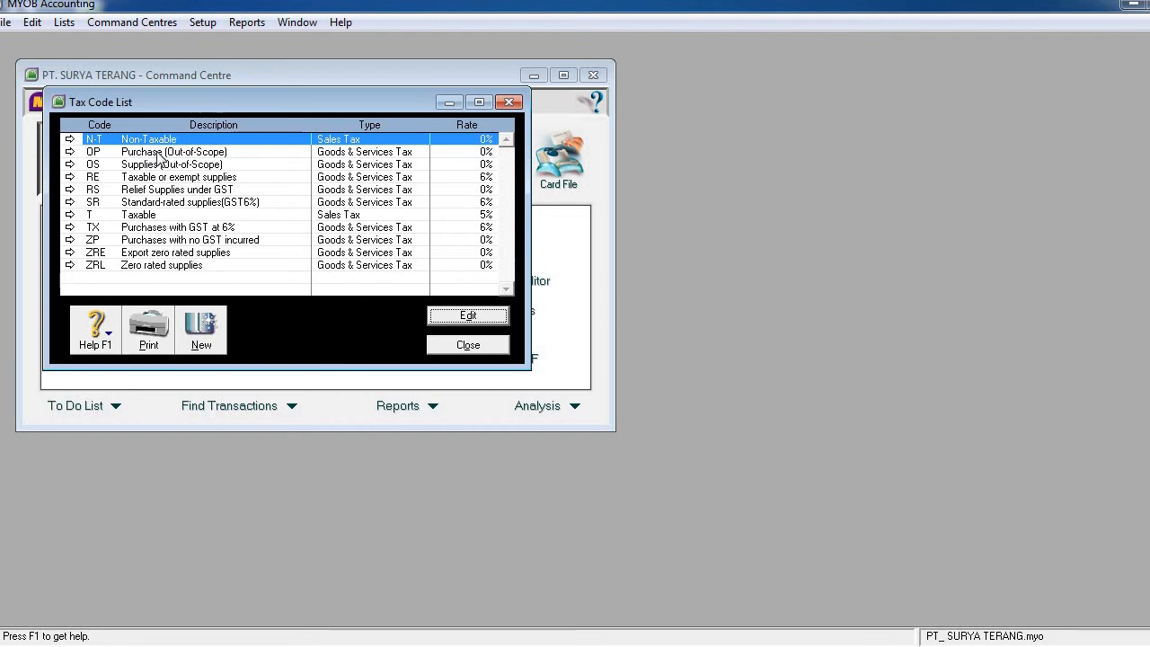
Delete the out-of-scope tax codes OP (Purchase) and OS (Supplies)
click(158, 153)
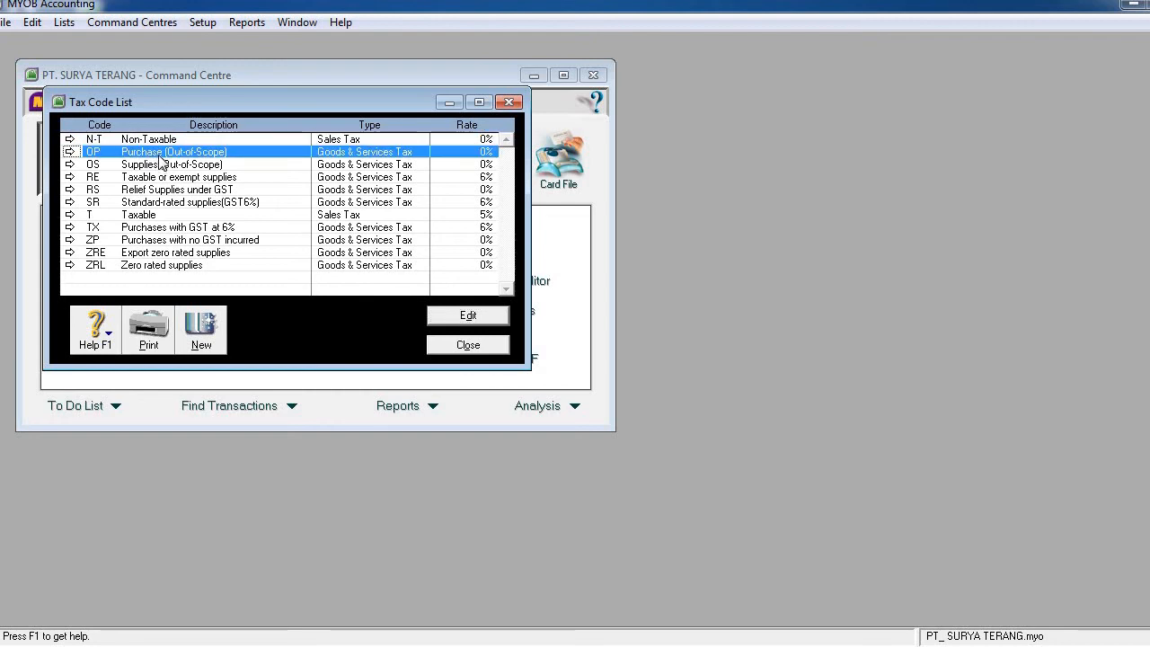
right_click(183, 158)
click(207, 173)
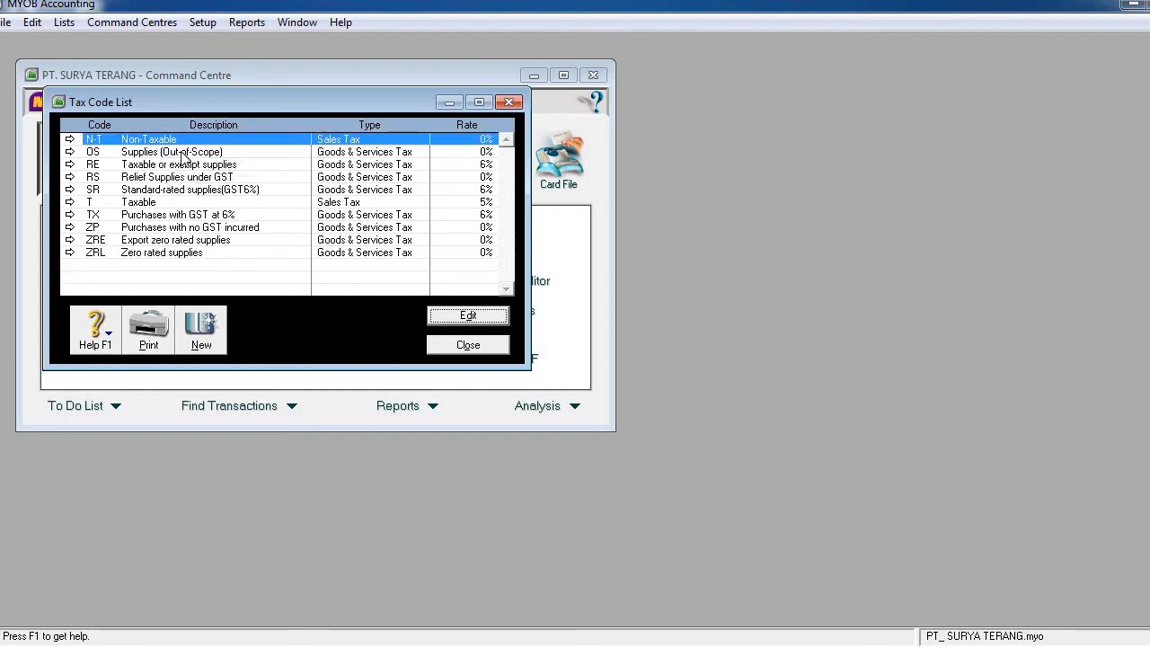
right_click(162, 158)
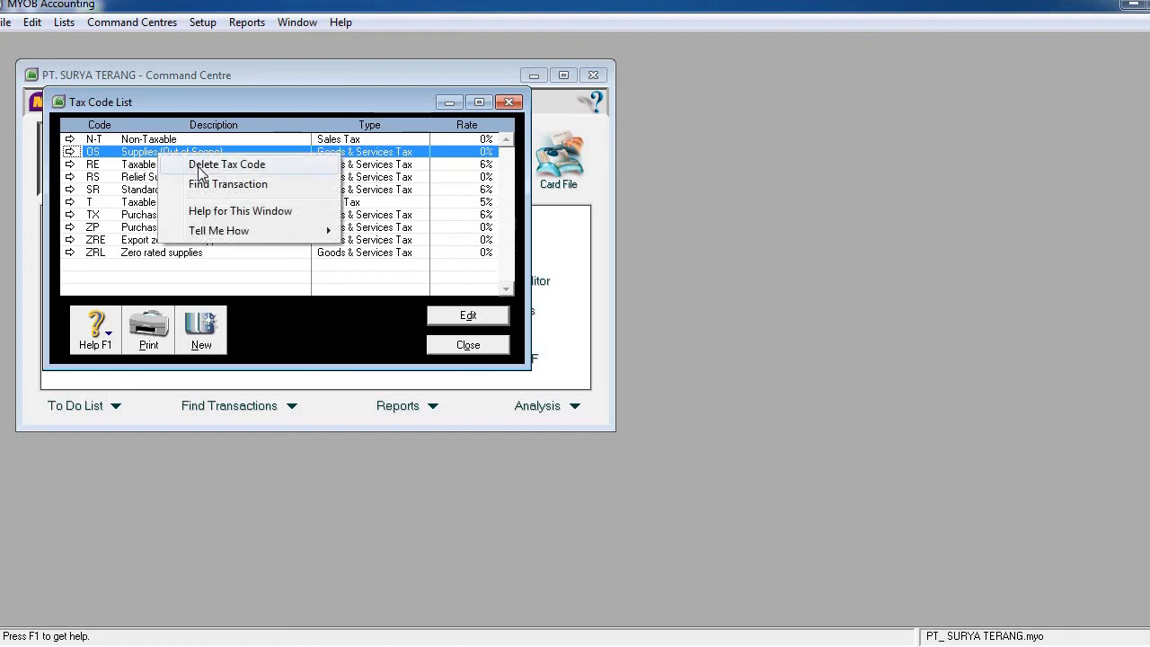
click(200, 171)
Delete the tax codes RE (Taxable or exempt supplies), RS (Relief Supplies under GST) and SR (Standard-rated supplies)
right_click(171, 155)
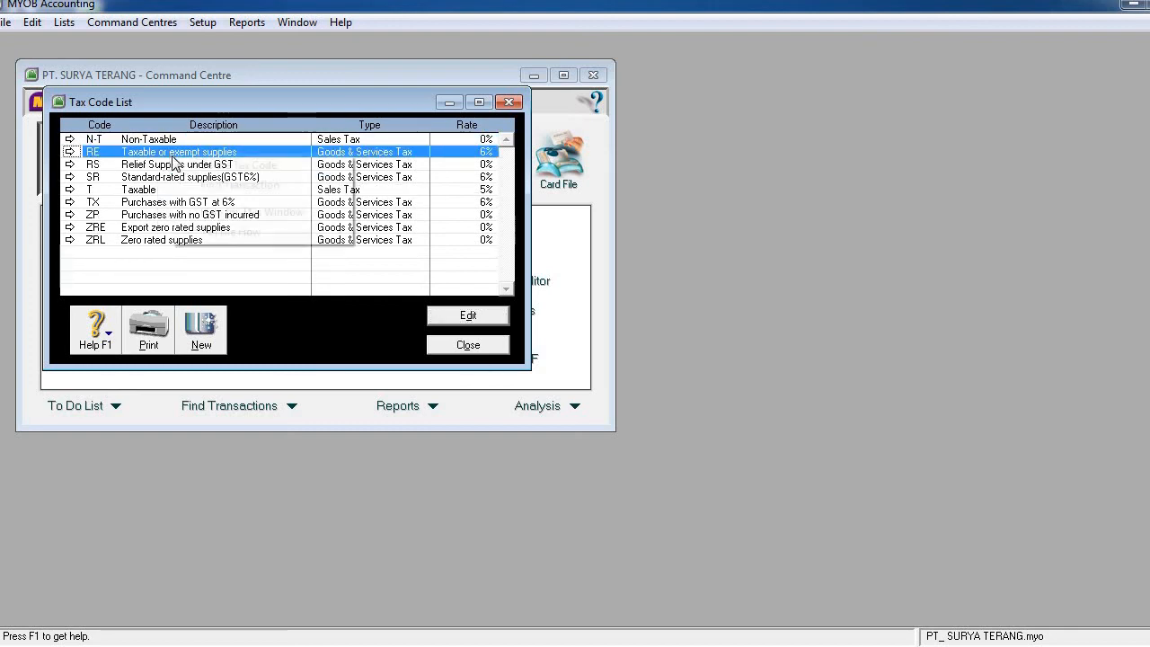
click(181, 167)
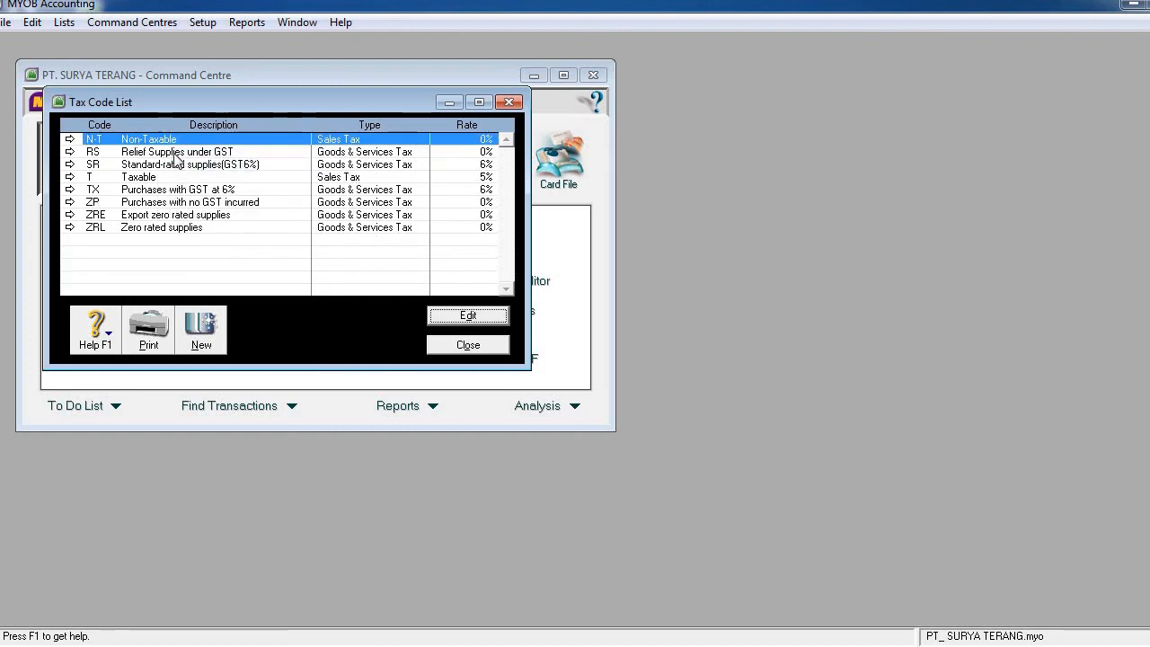
click(178, 154)
right_click(176, 155)
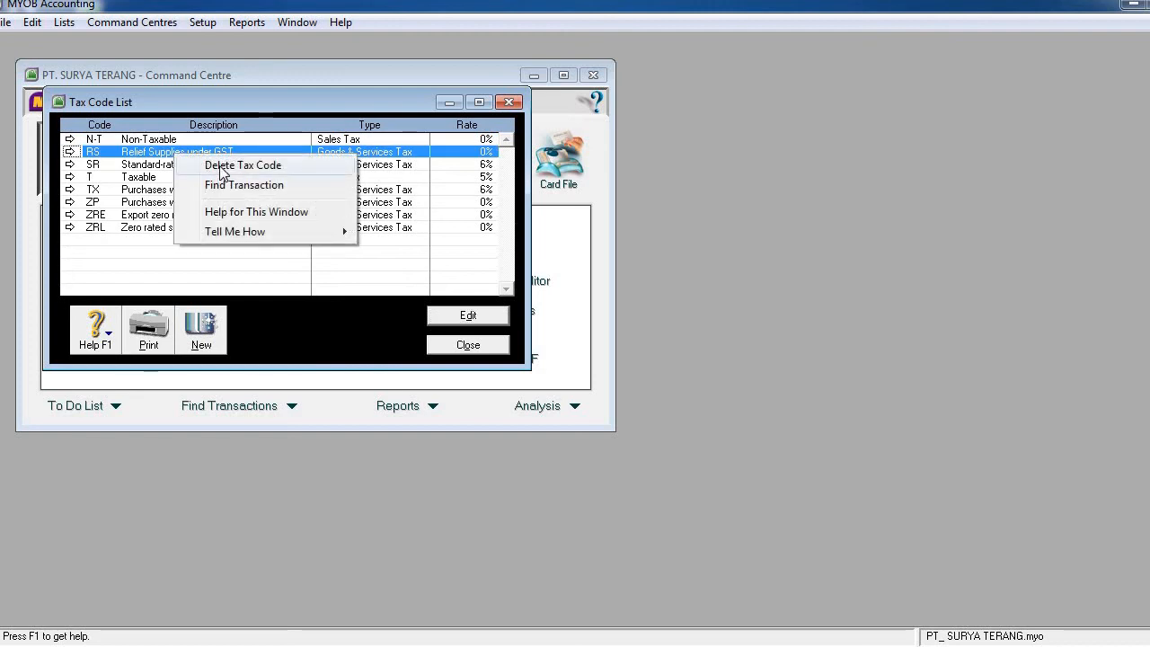
click(223, 169)
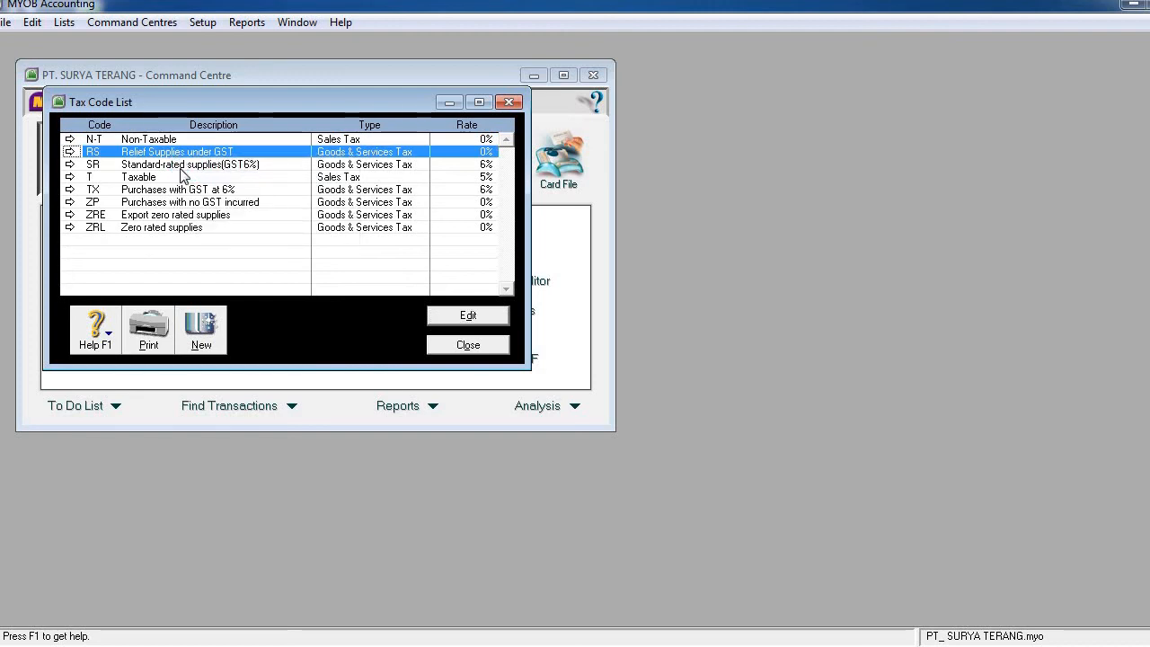
click(179, 153)
right_click(179, 153)
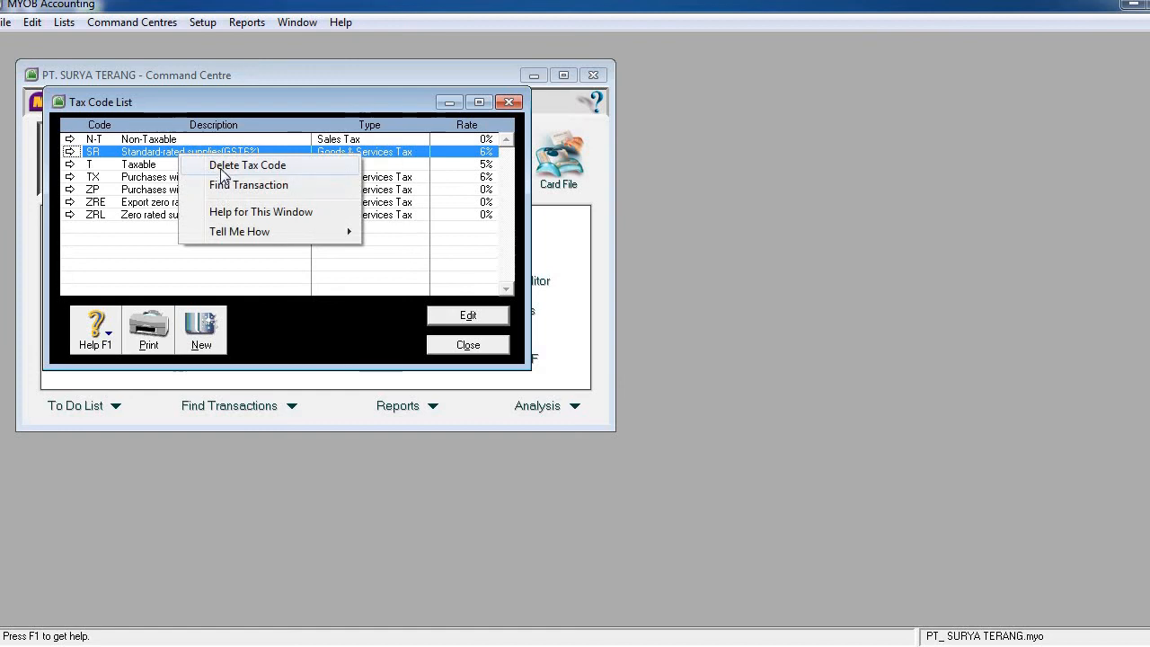
click(224, 169)
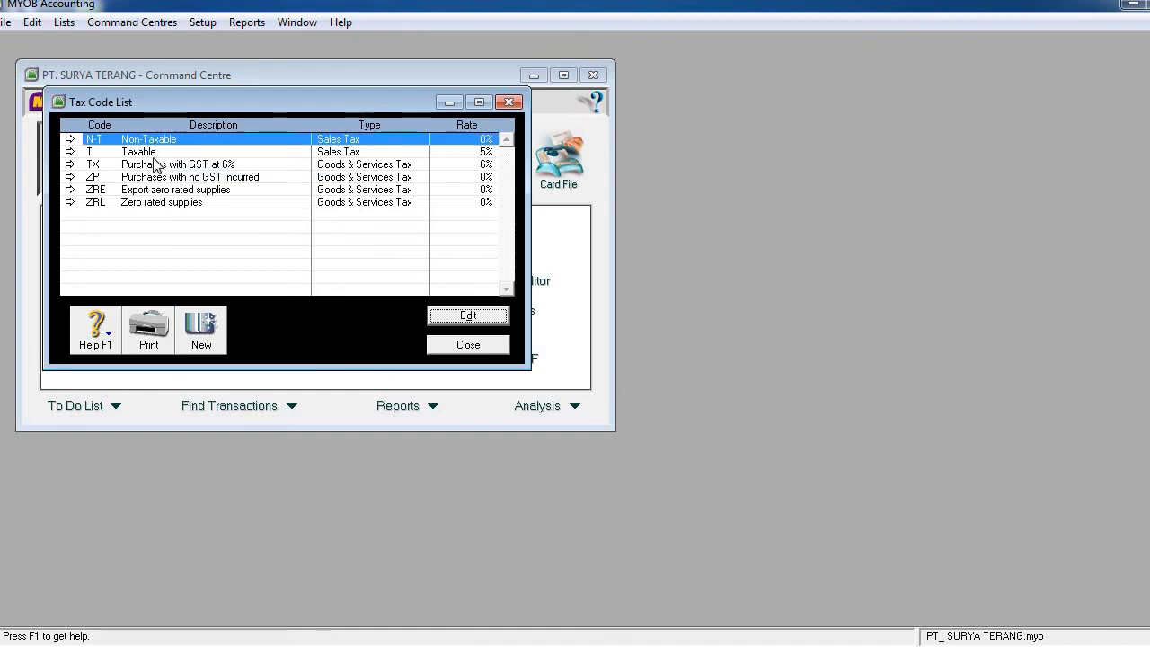
Delete the T (Taxable) and TX (Purchases with GST at 6%) tax codes
click(149, 152)
right_click(149, 153)
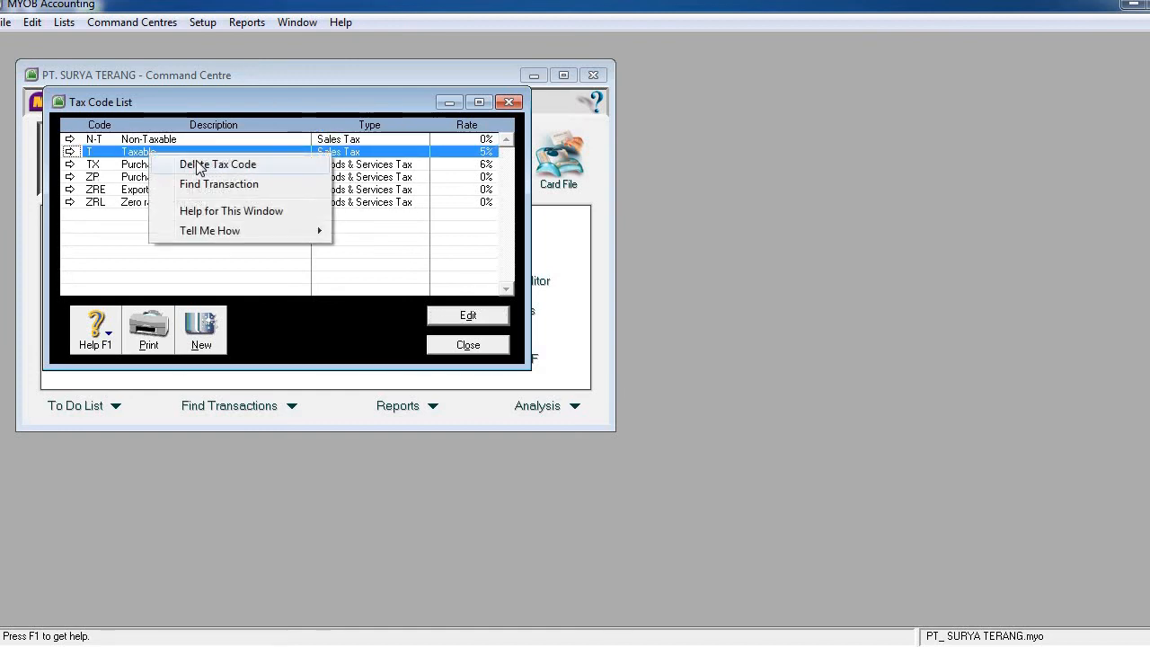
click(200, 165)
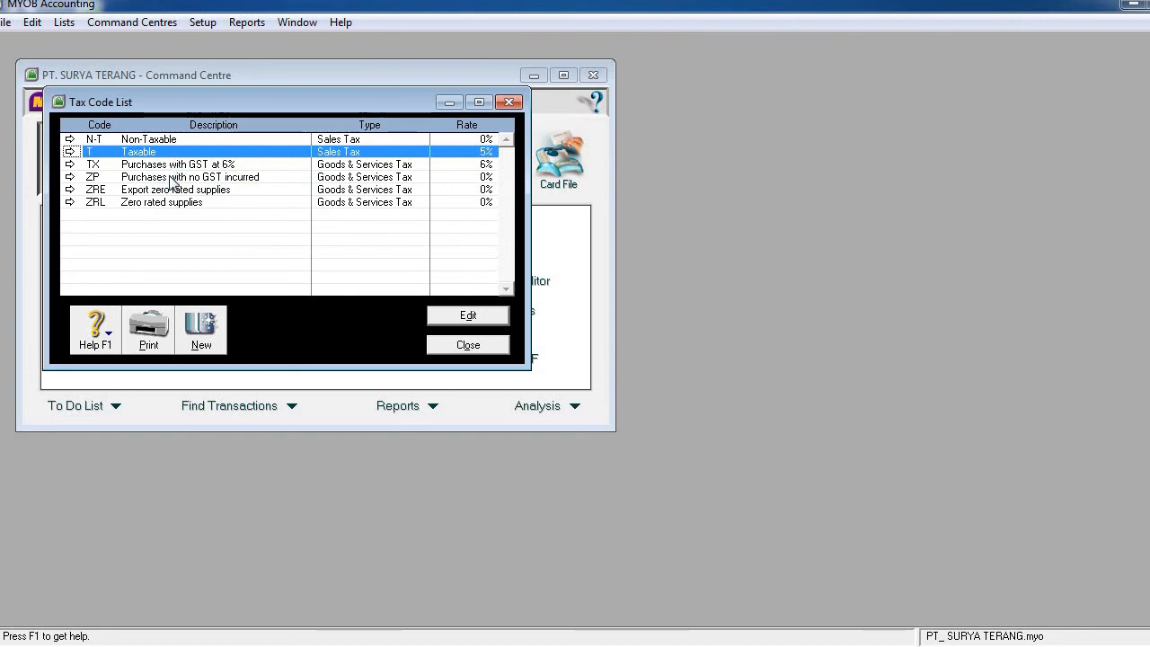
click(168, 155)
right_click(168, 155)
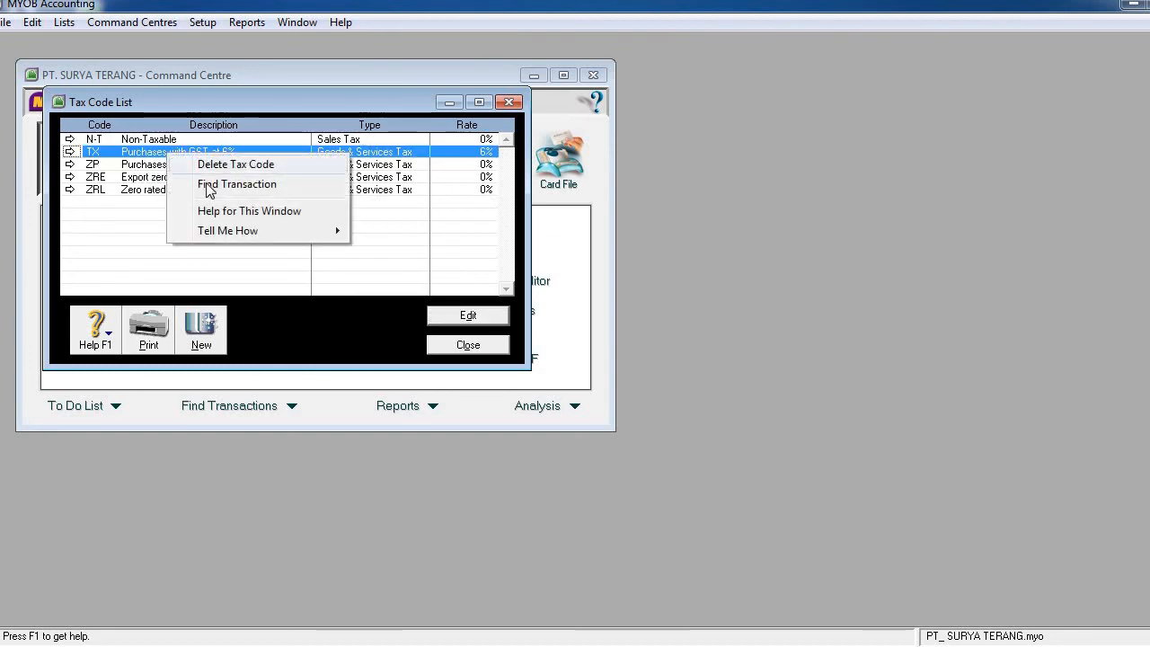
click(211, 164)
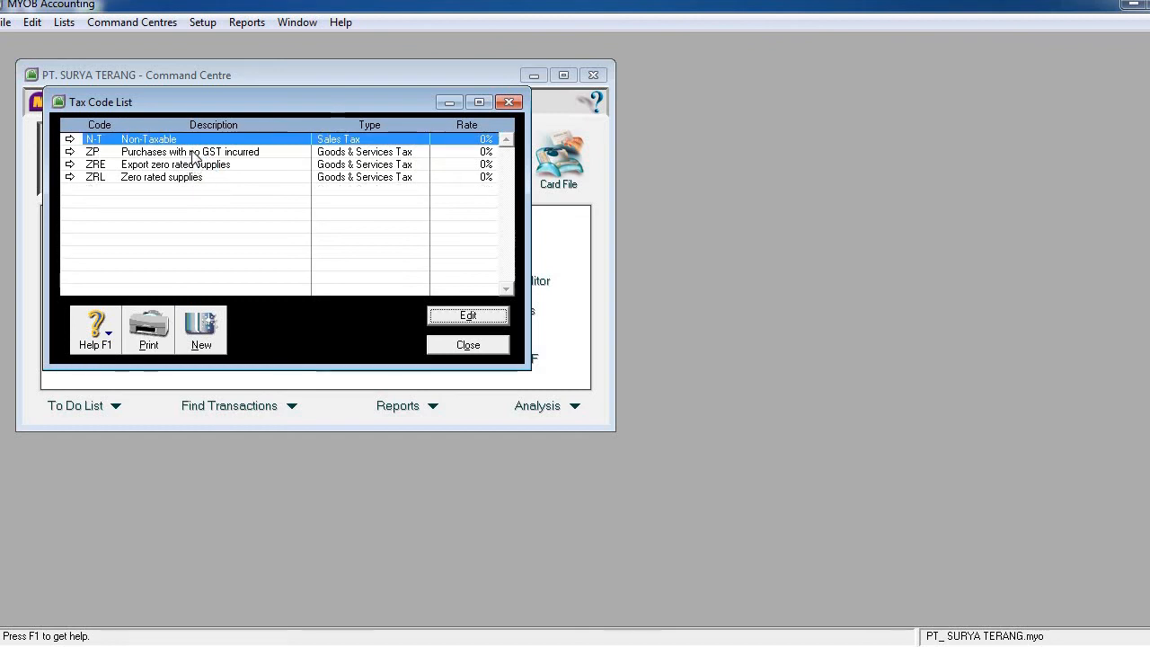
Delete the tax codes ZP (Purchases with no GST incurred), ZRE (Export zero rated supplies) and ZRL (Zero rated supplies)
click(192, 153)
right_click(193, 153)
click(232, 165)
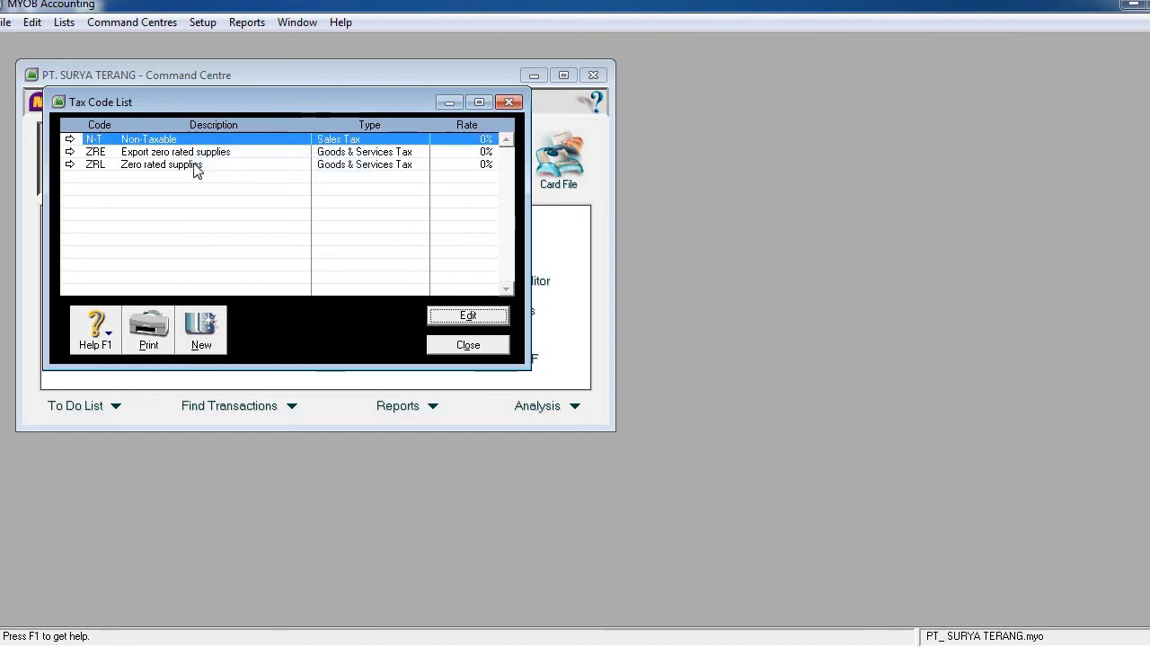
click(192, 154)
right_click(192, 154)
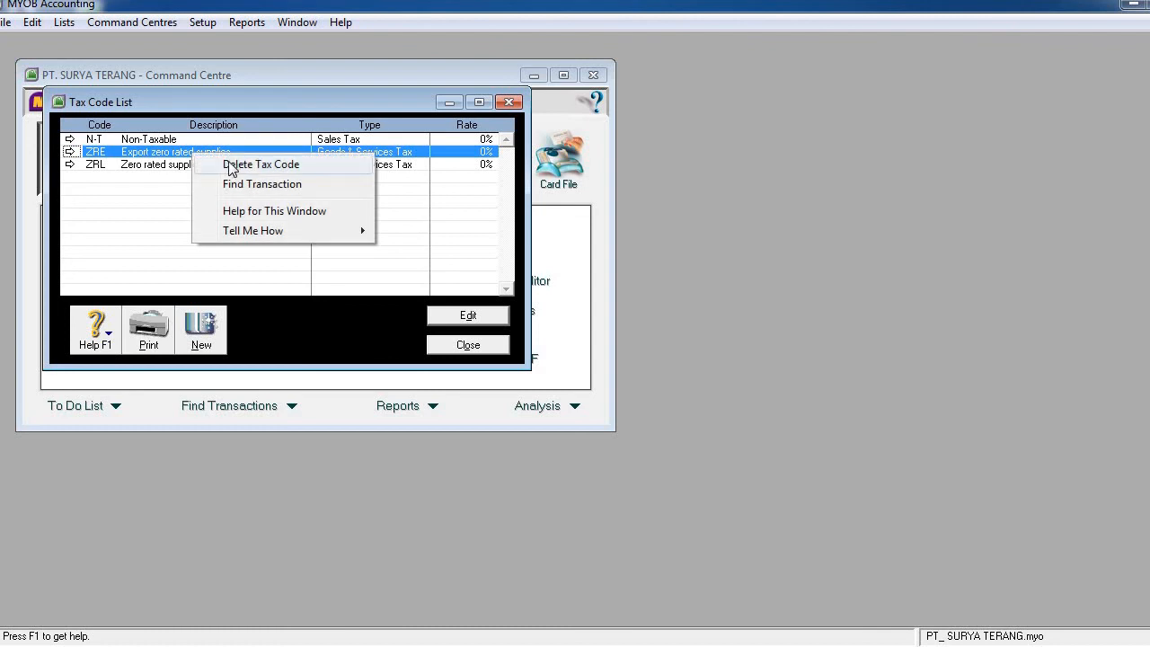
click(225, 164)
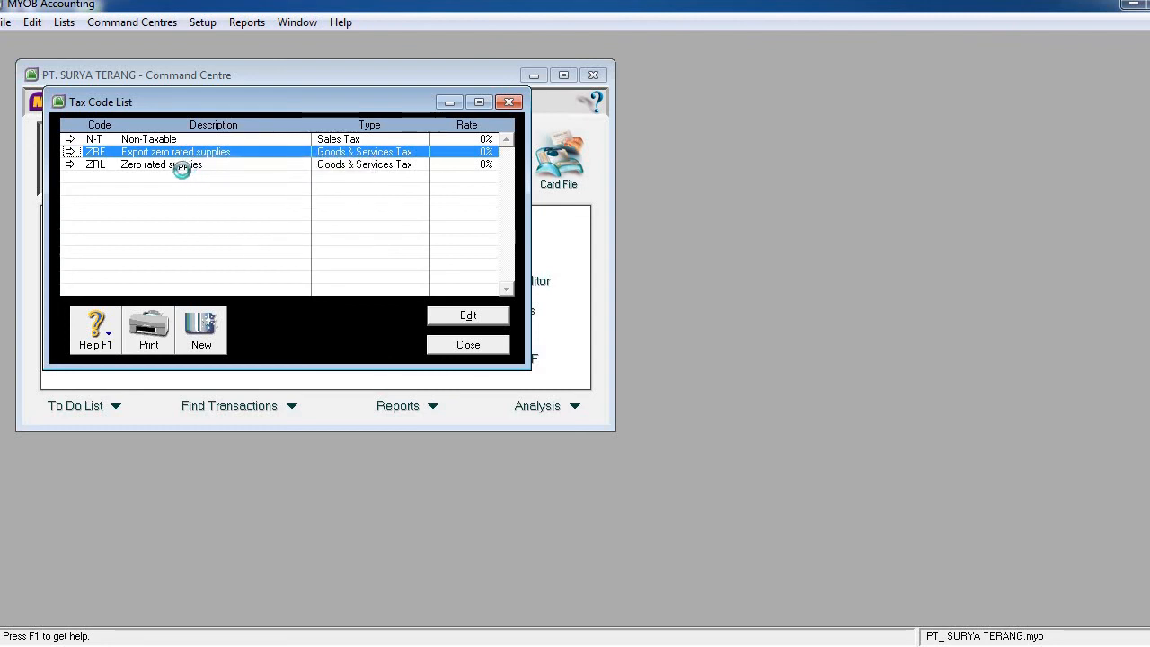
click(182, 158)
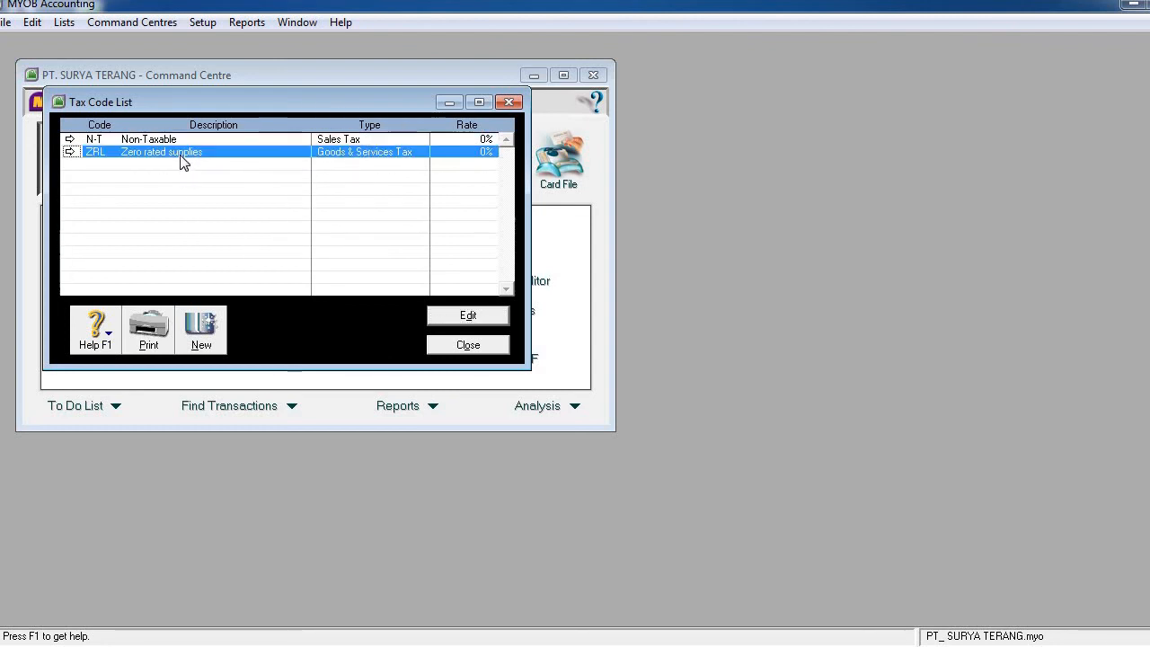
right_click(183, 158)
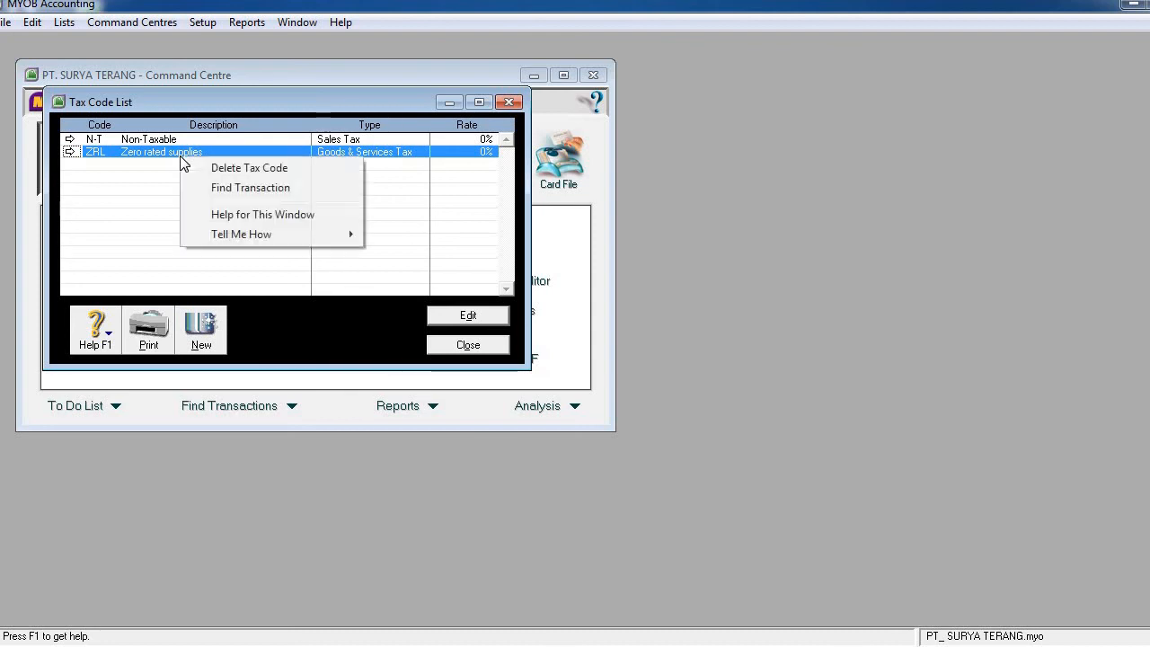
click(227, 168)
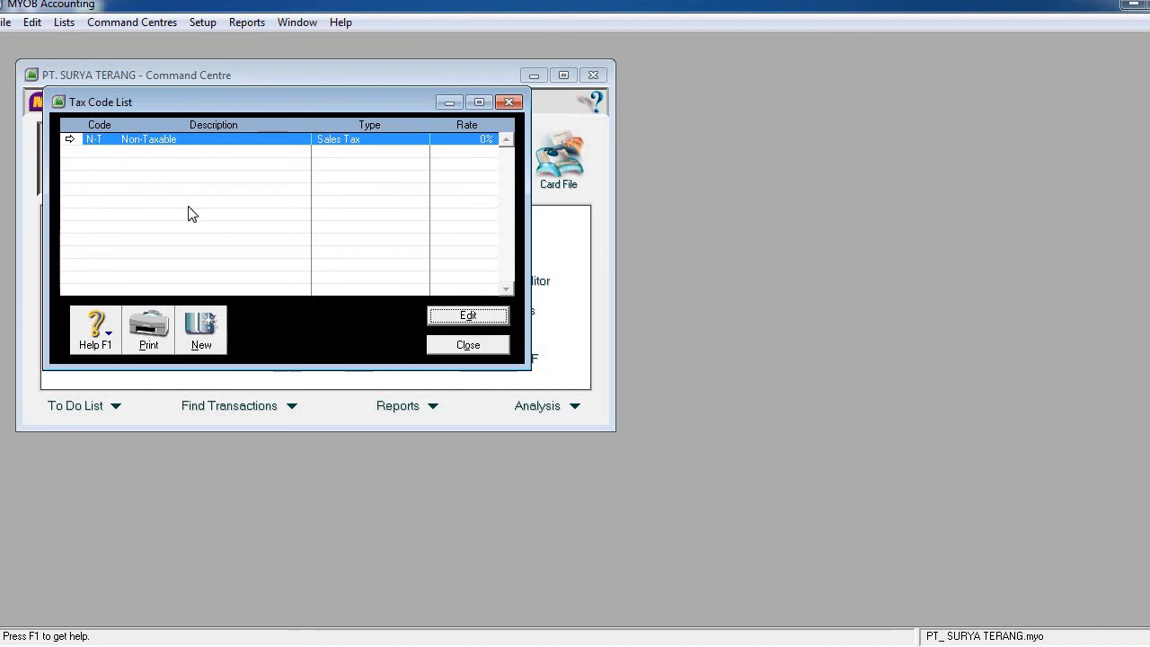
Create a new tax code PPN with the description "Pajak Pertambahan Nilai" and the tax type Goods & Services Tax
click(212, 345)
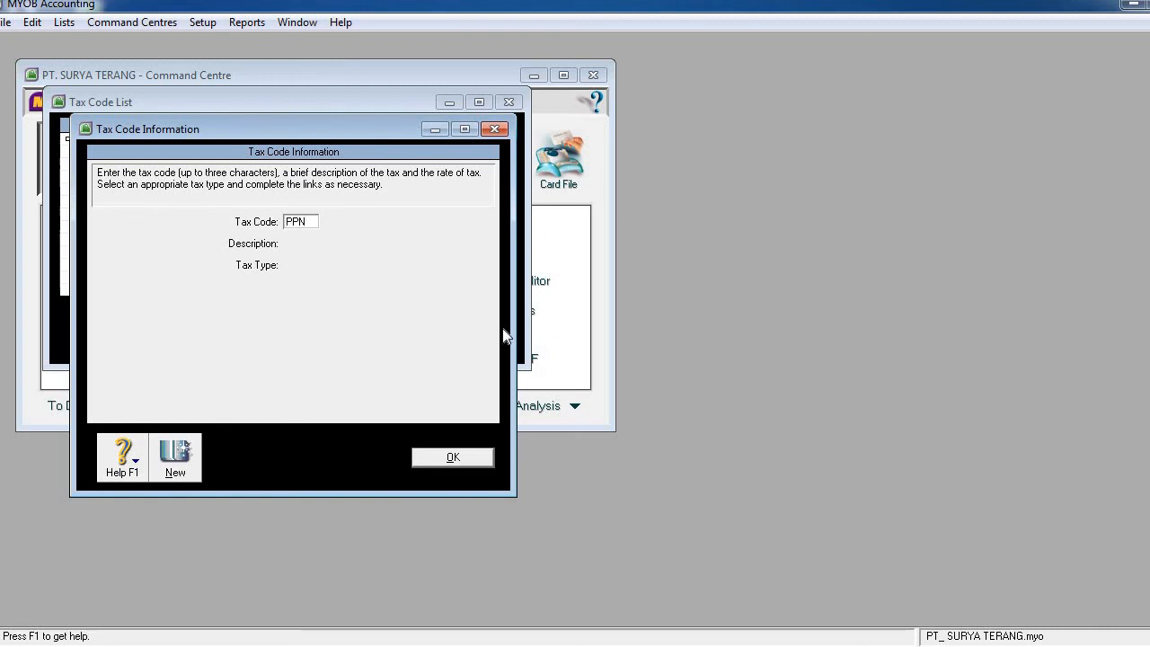
key(Tab)
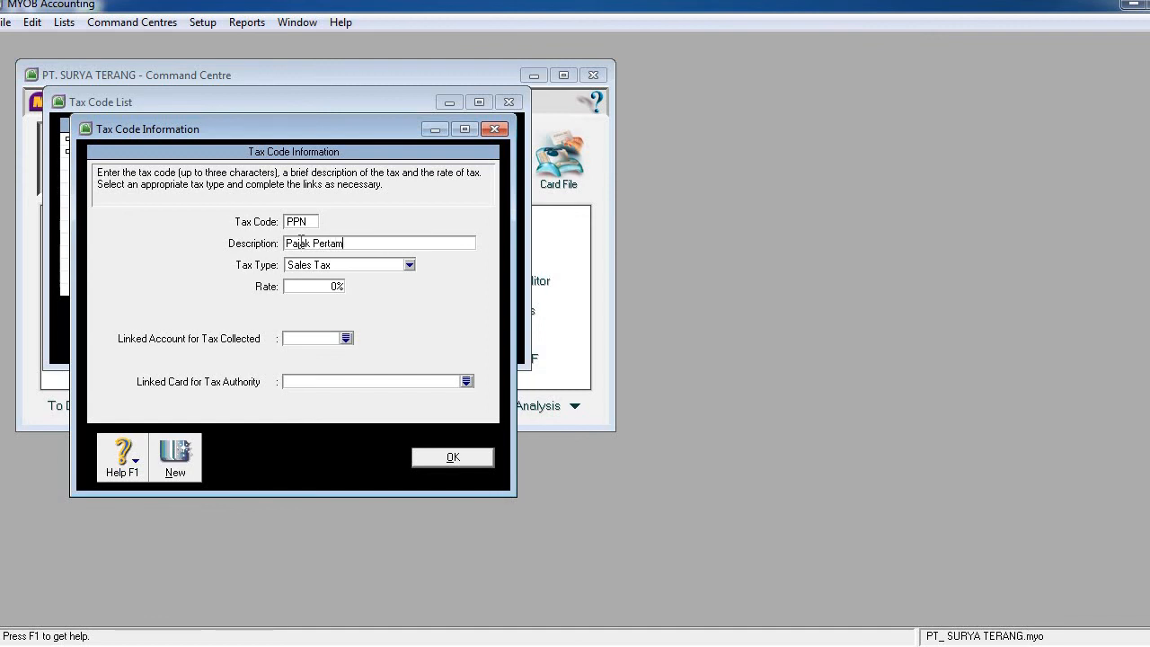
text(bahan Nilai)
click(409, 266)
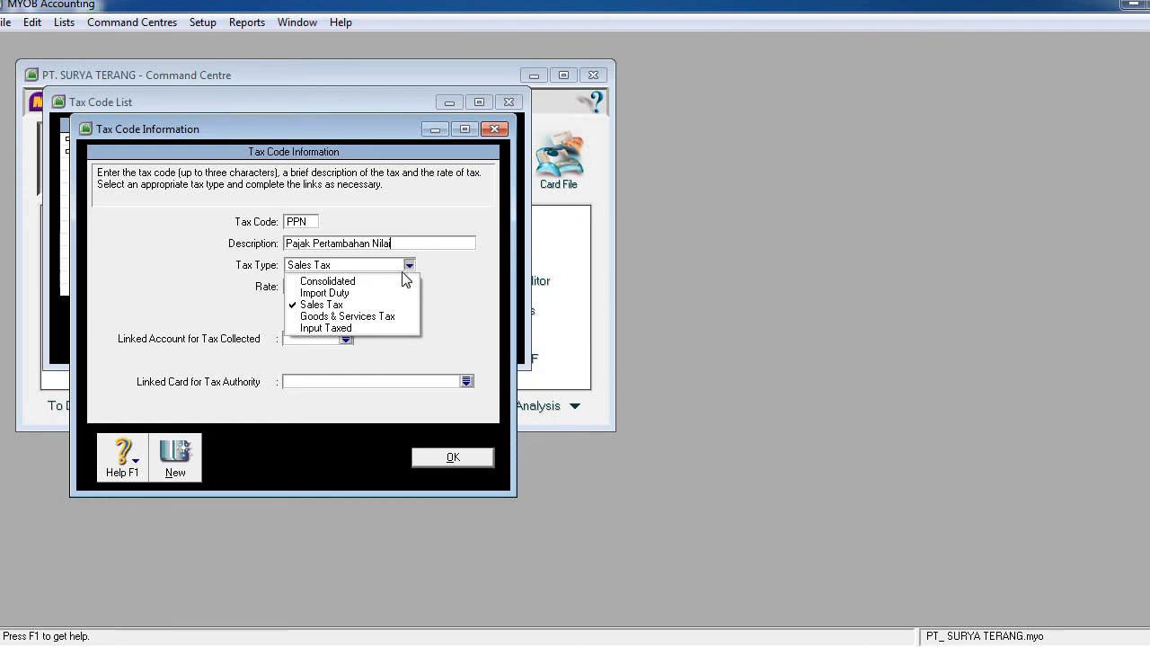
key(Escape)
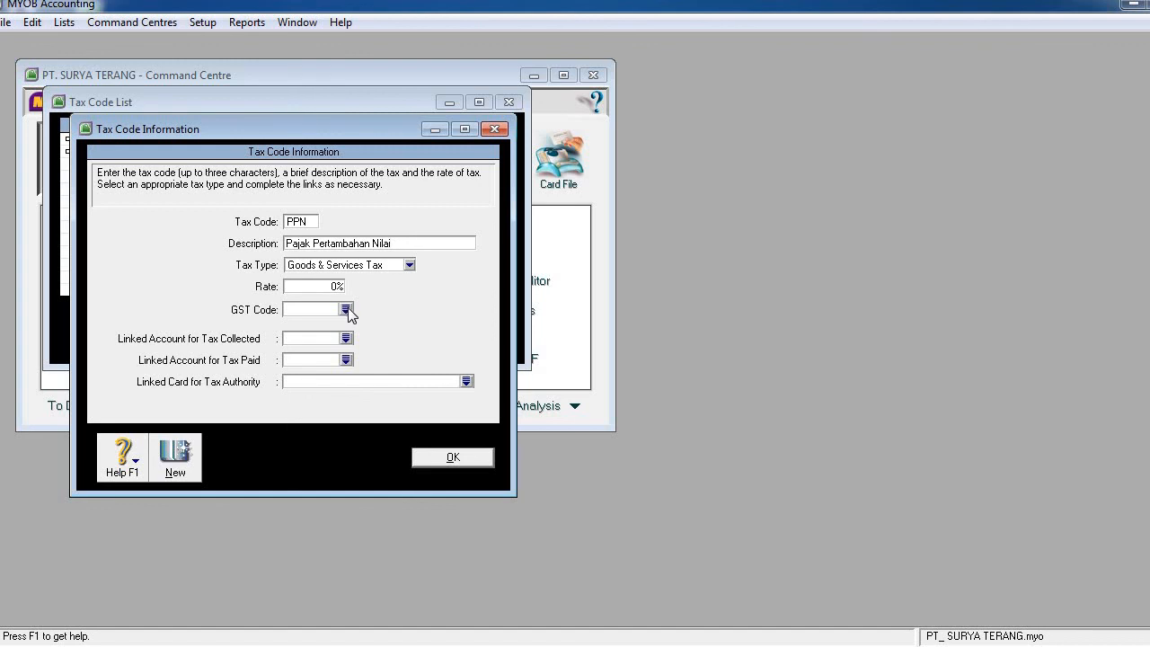
click(346, 309)
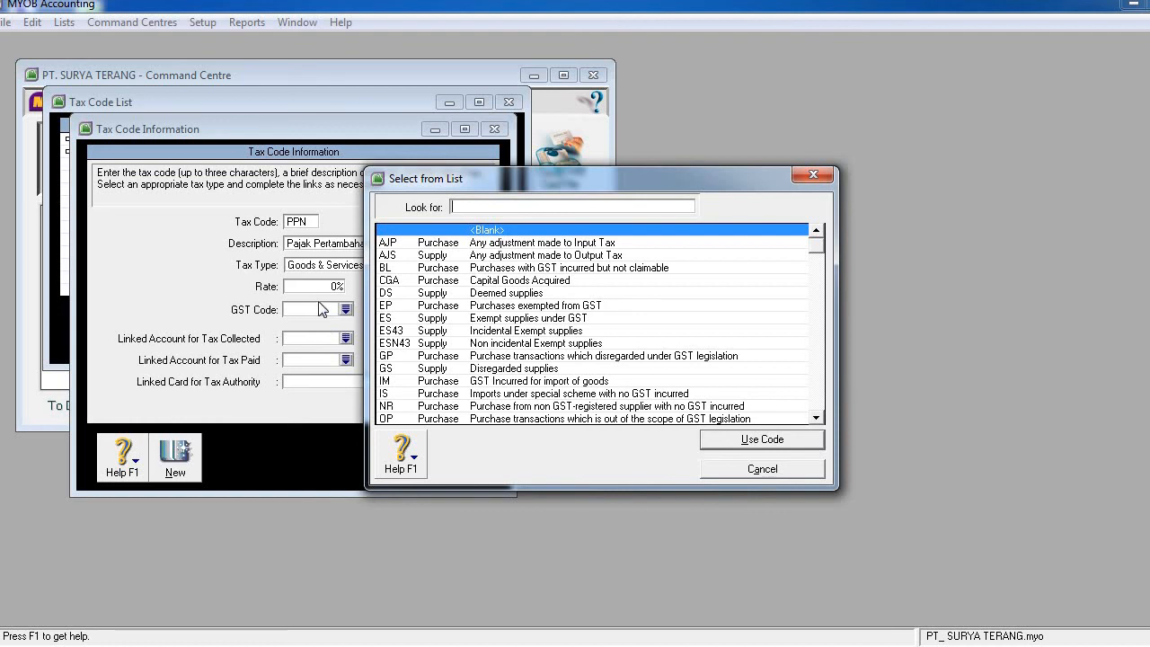
click(325, 297)
click(813, 174)
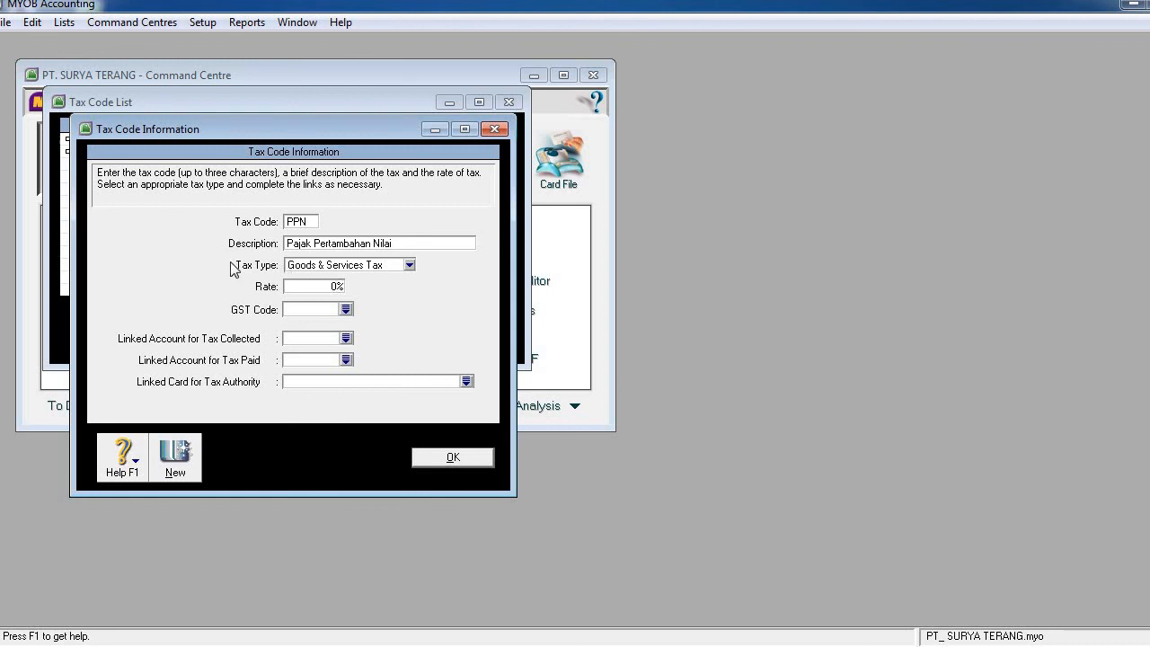
Set the PPN tax code's rate to 10% and open the account selection for its tax collected link
text(1)
click(346, 339)
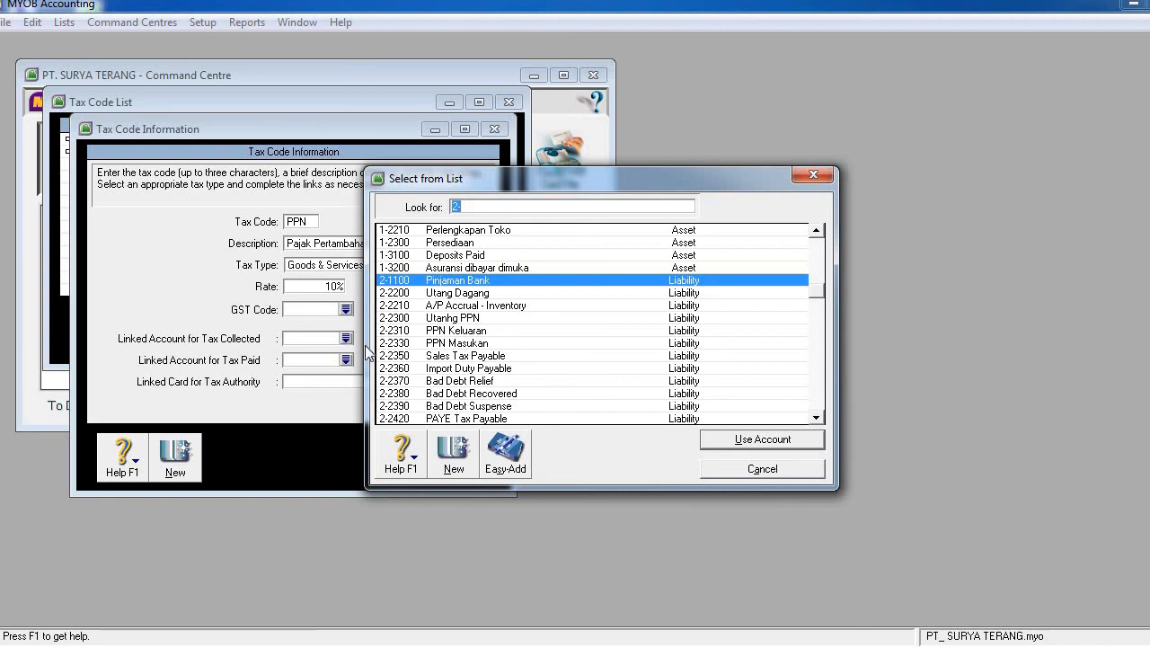
drag(819, 287, 818, 242)
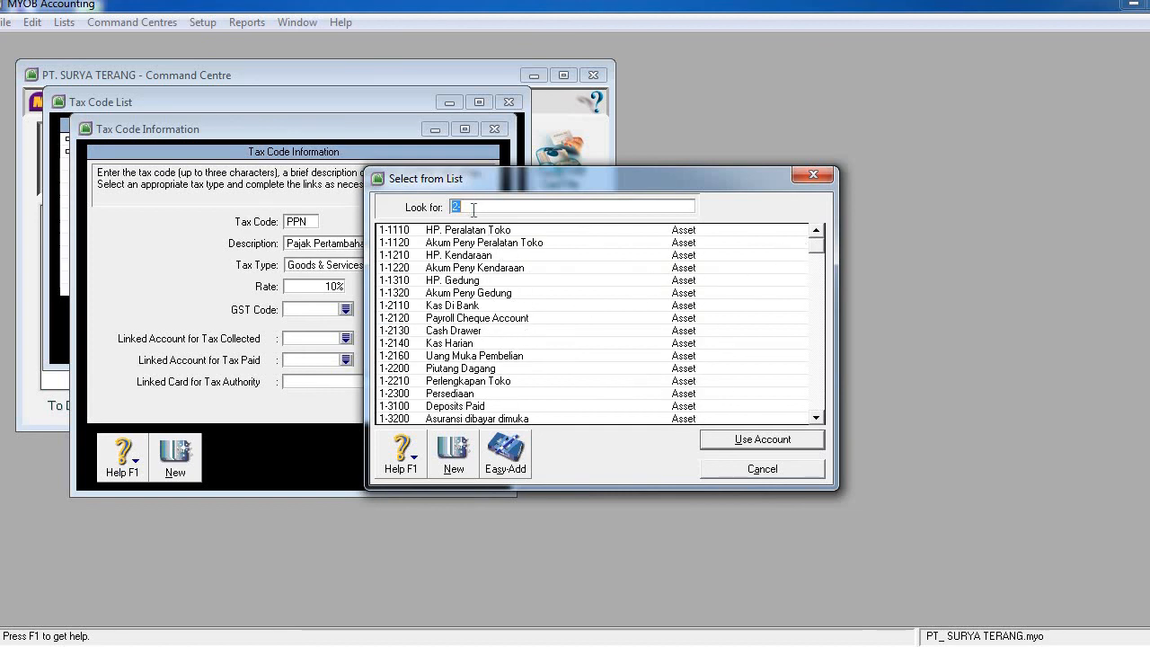
key(BackSpace)
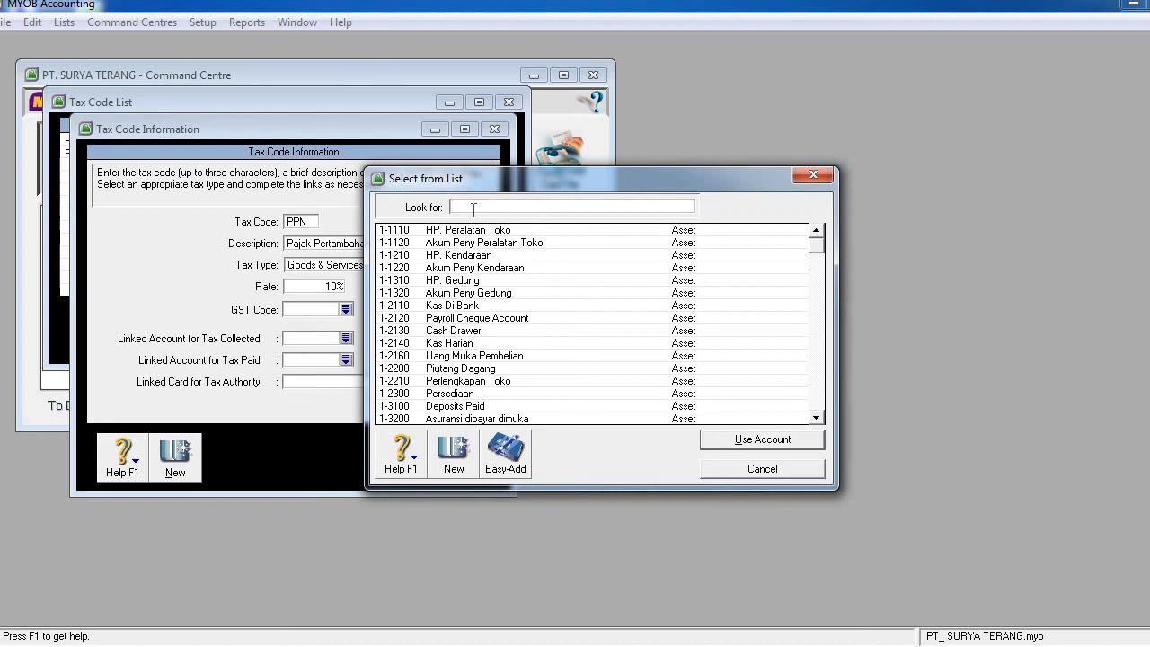
text(ou)
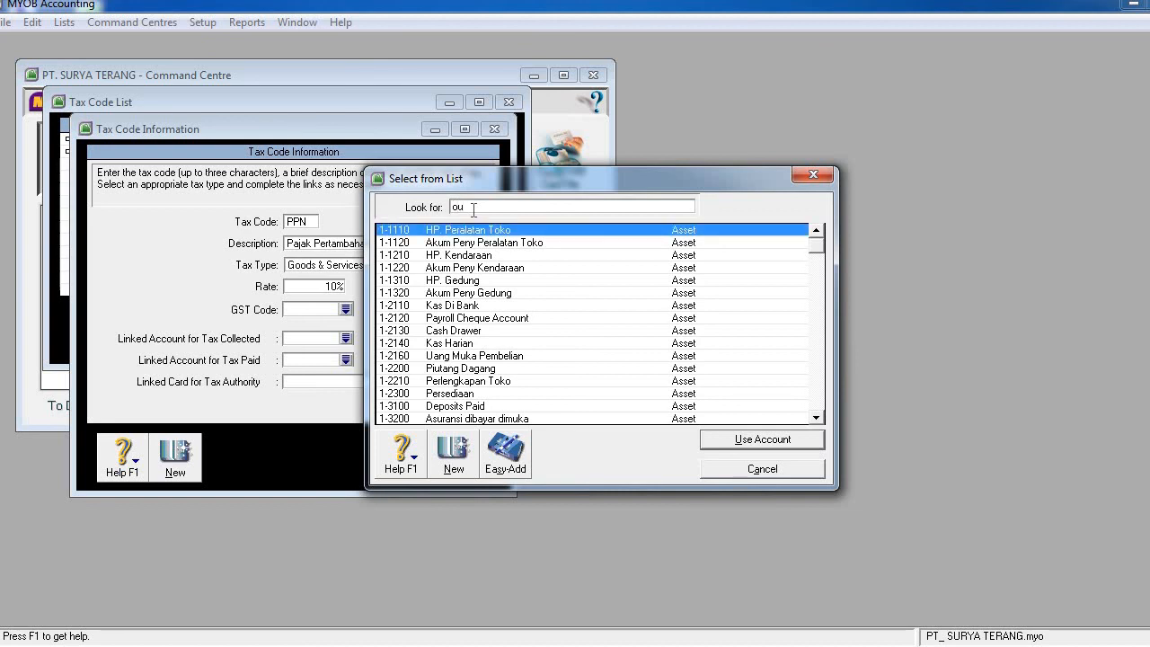
text(t)
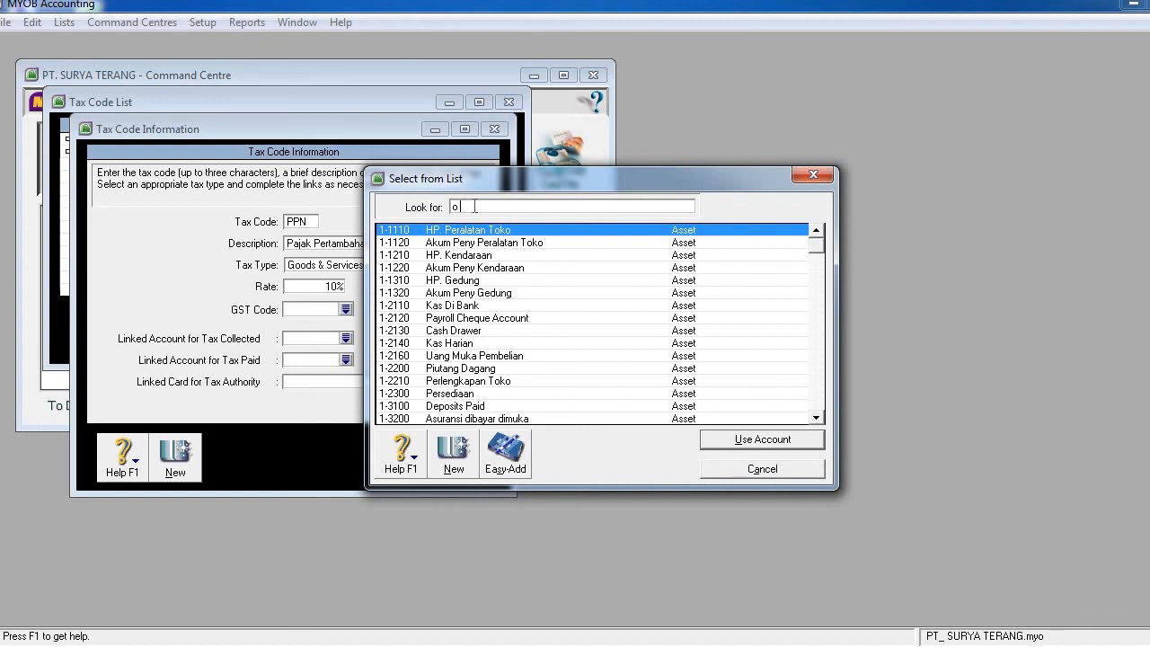
text(ut)
key(BackSpace)
key(BackSpace)
Choose account 2-2310 PPN Keluaran as the PPN code's linked account for tax collected
click(816, 419)
click(816, 419)
click(817, 419)
click(817, 418)
click(817, 419)
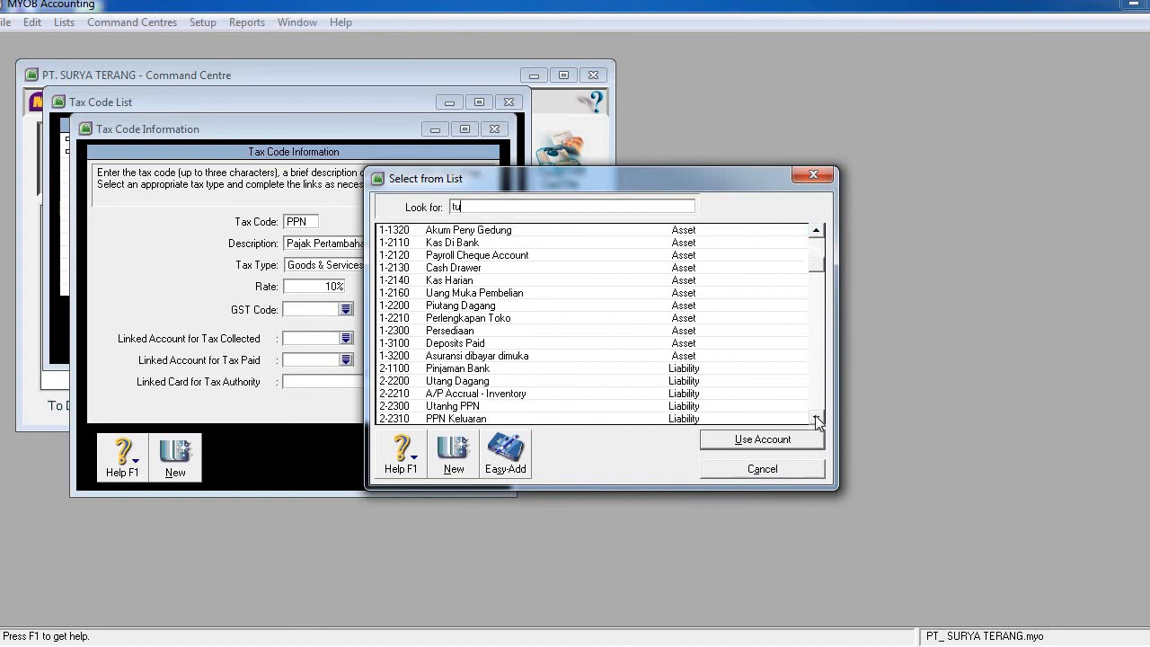
click(816, 418)
click(817, 418)
click(817, 419)
click(817, 418)
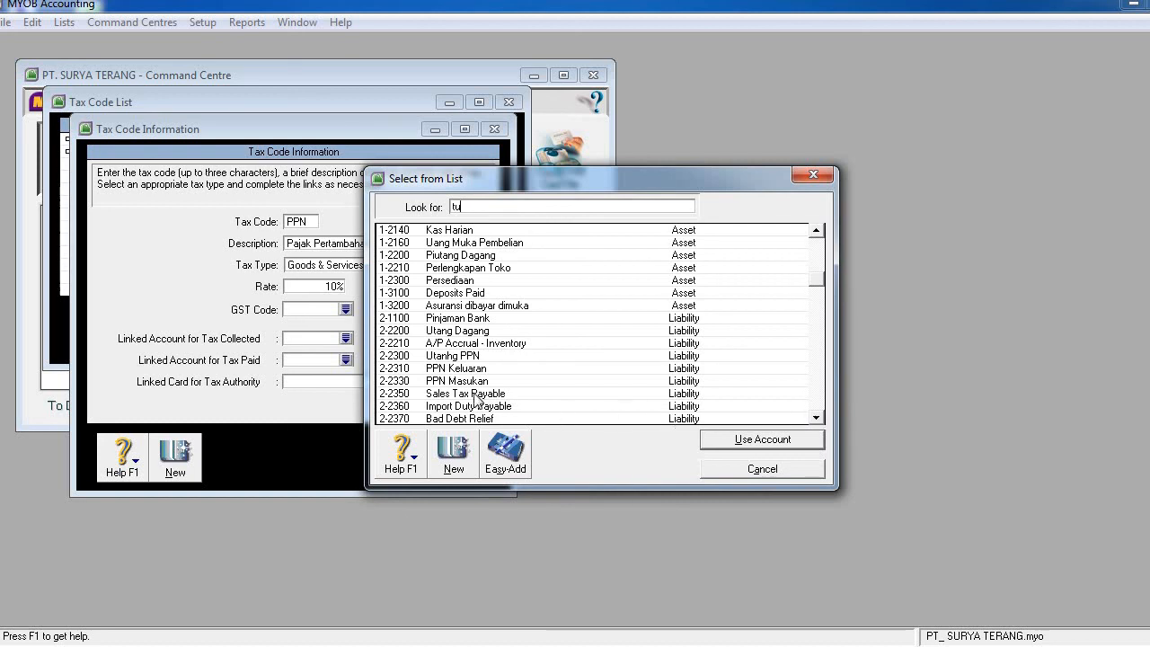
click(437, 370)
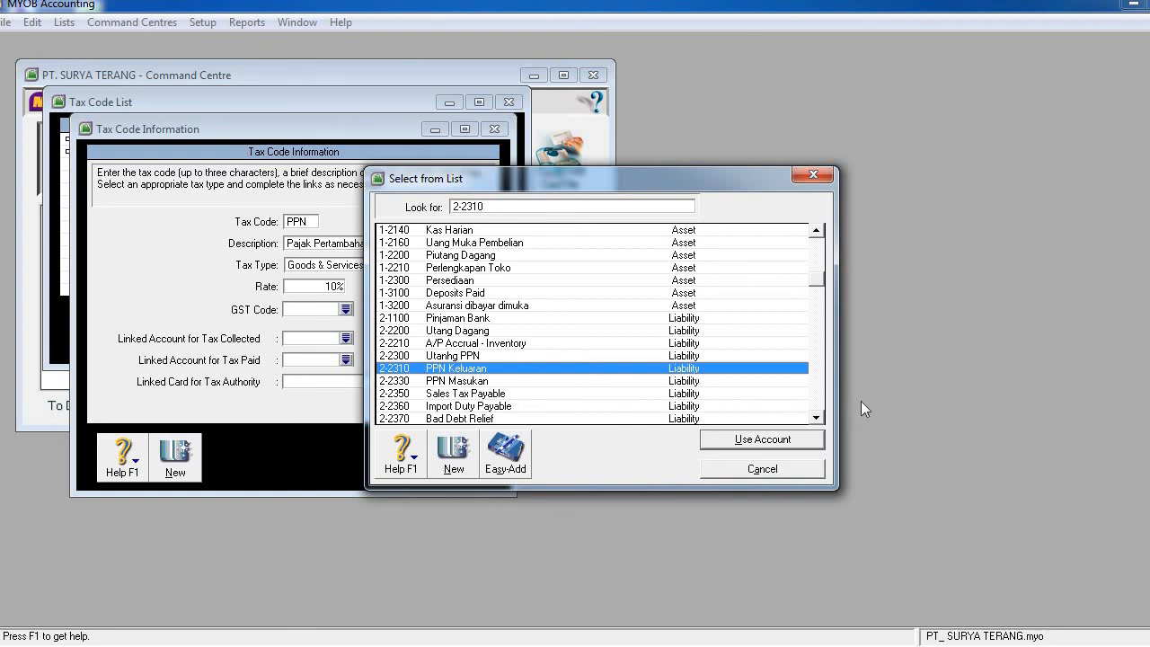
click(803, 438)
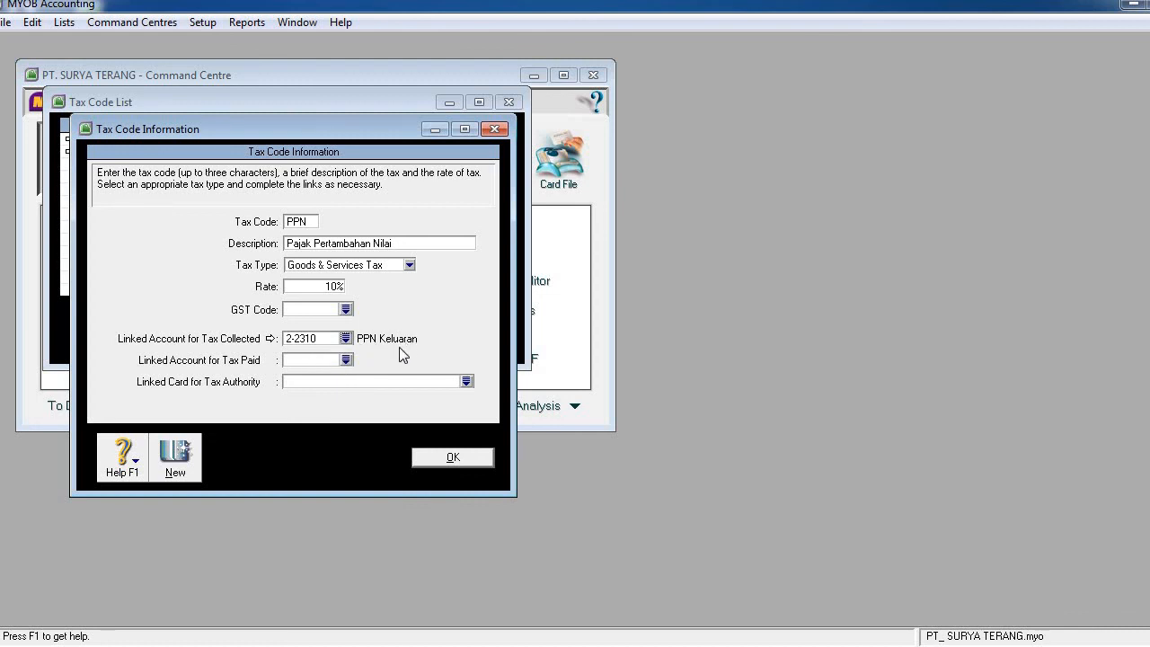
Link account 2-2330 PPN Masukan for tax paid, then save the PPN tax code and close the tax code list
click(346, 360)
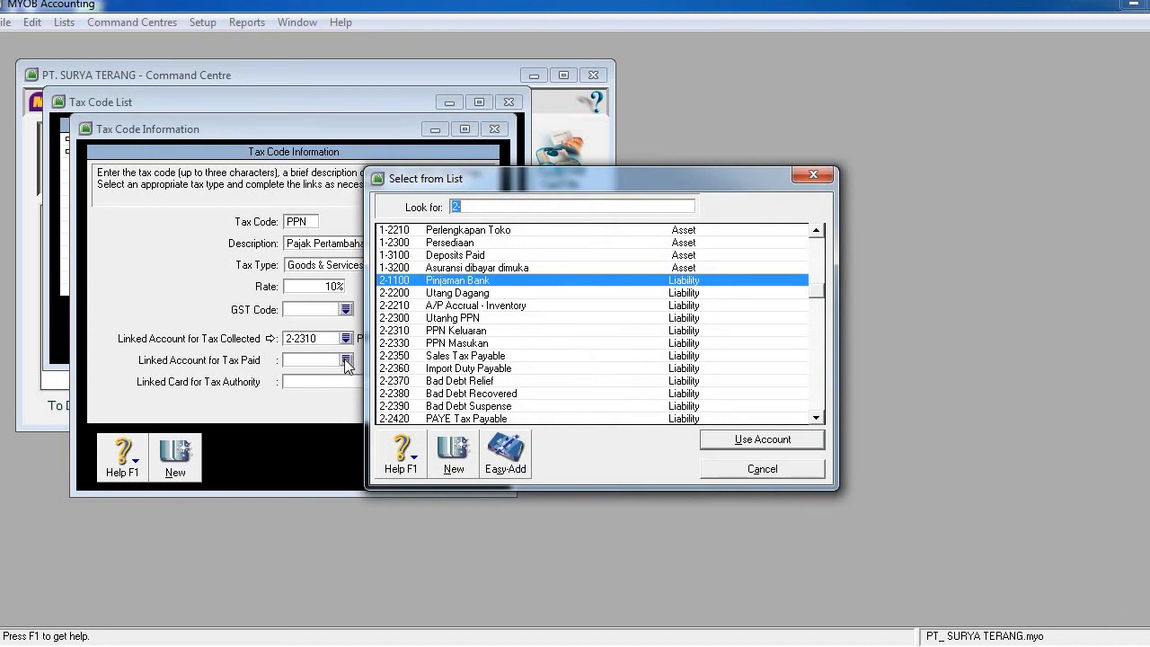
click(816, 418)
click(815, 418)
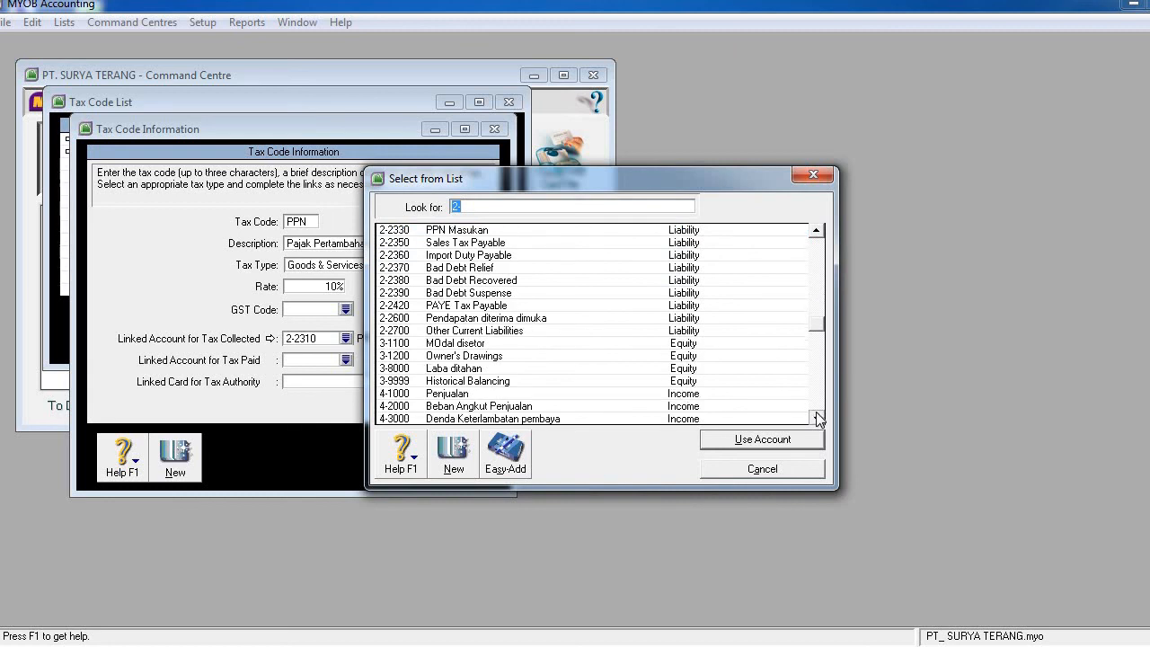
click(816, 418)
click(815, 418)
click(816, 418)
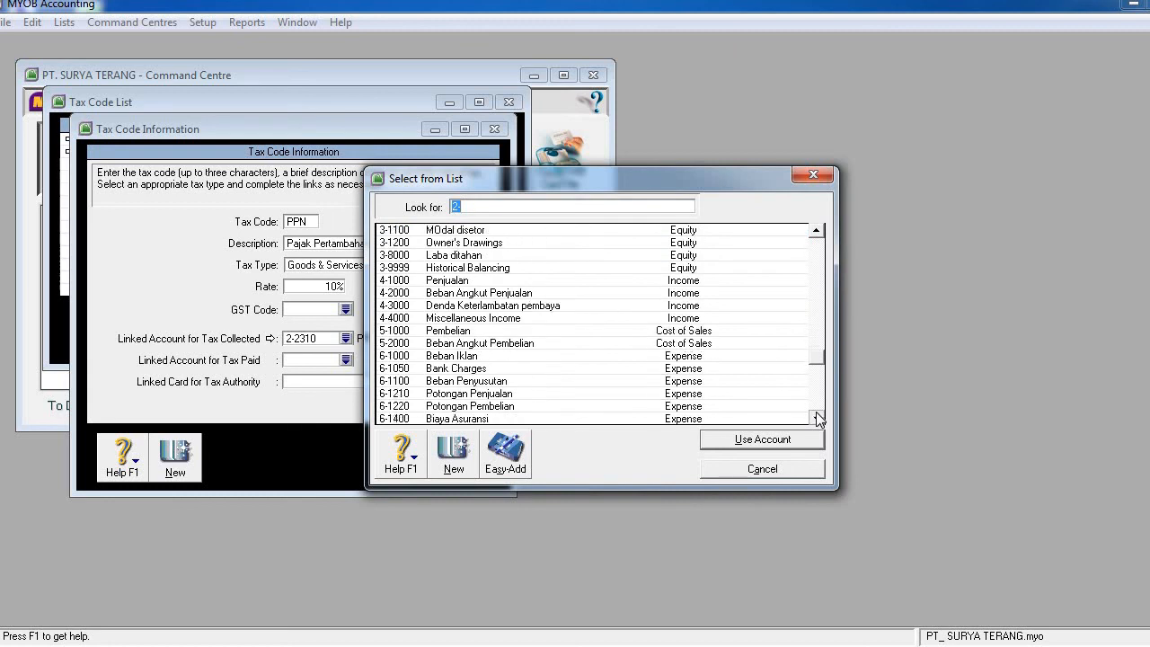
click(816, 418)
click(816, 417)
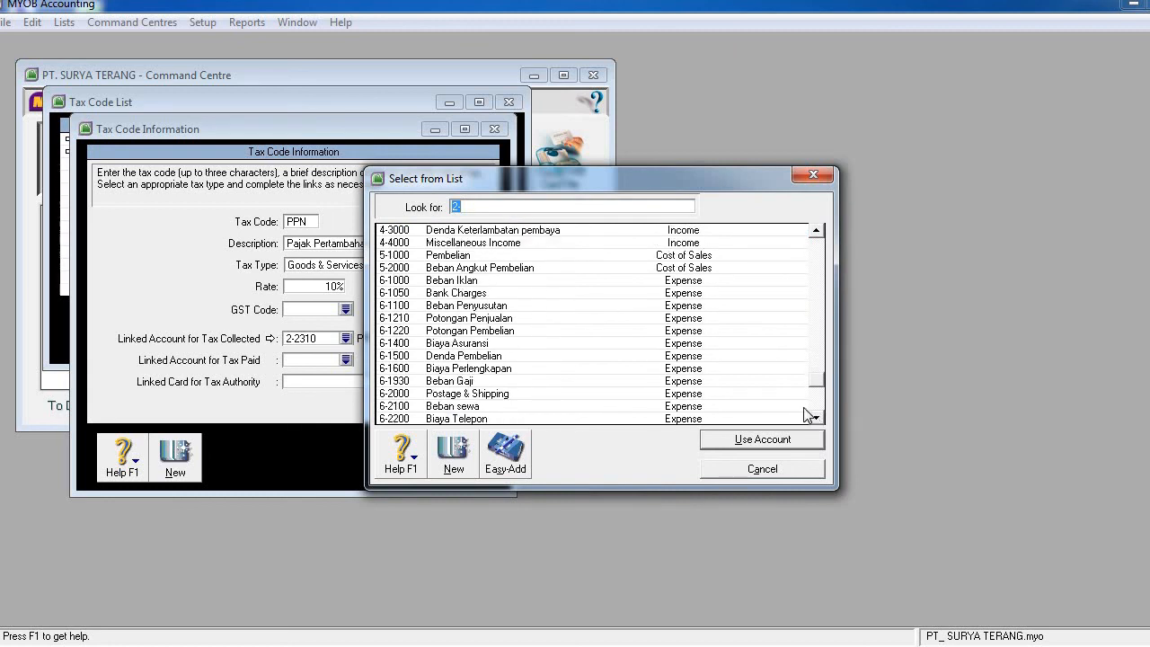
click(816, 231)
click(816, 232)
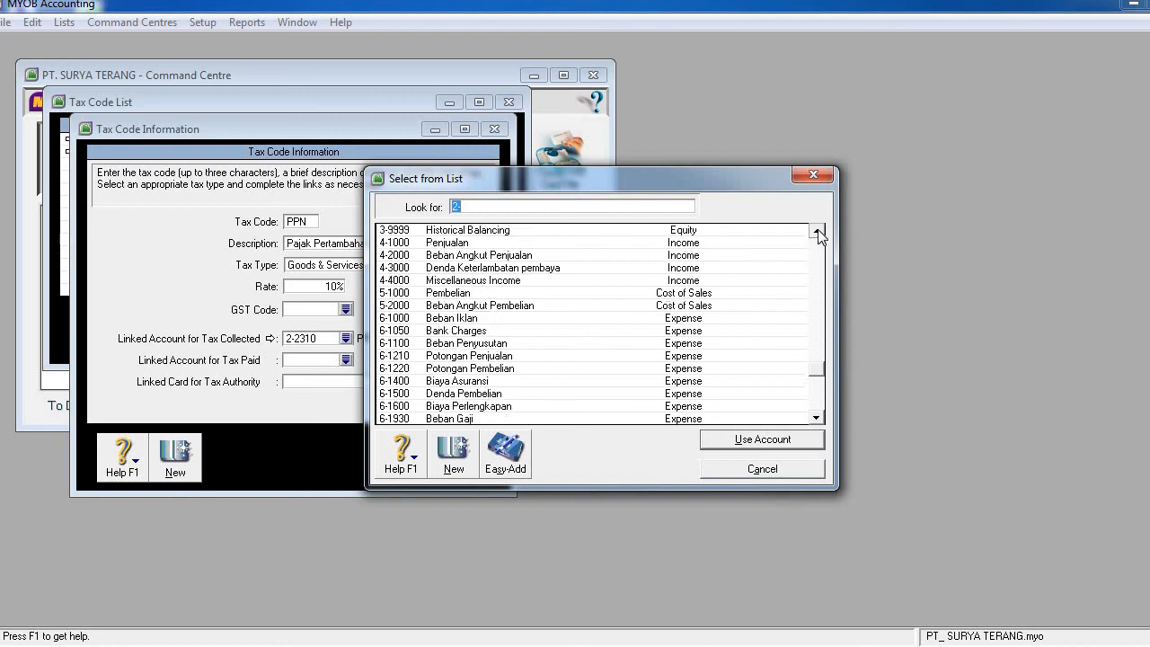
click(817, 232)
click(817, 232)
click(817, 231)
click(817, 232)
click(817, 232)
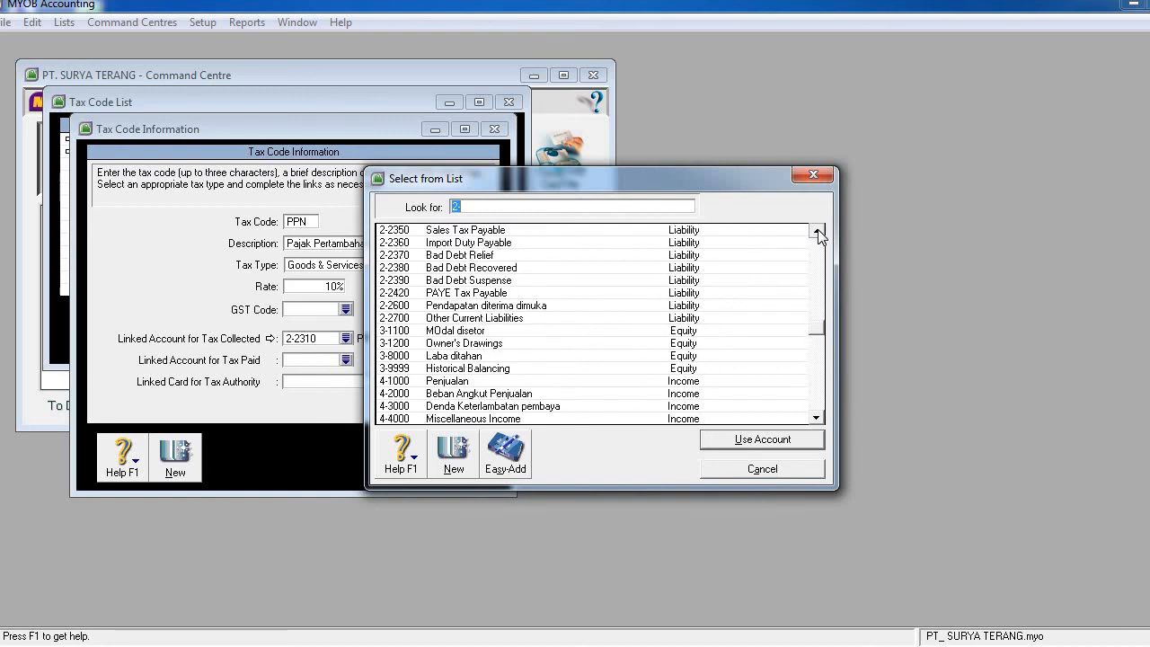
click(817, 231)
click(817, 232)
click(816, 232)
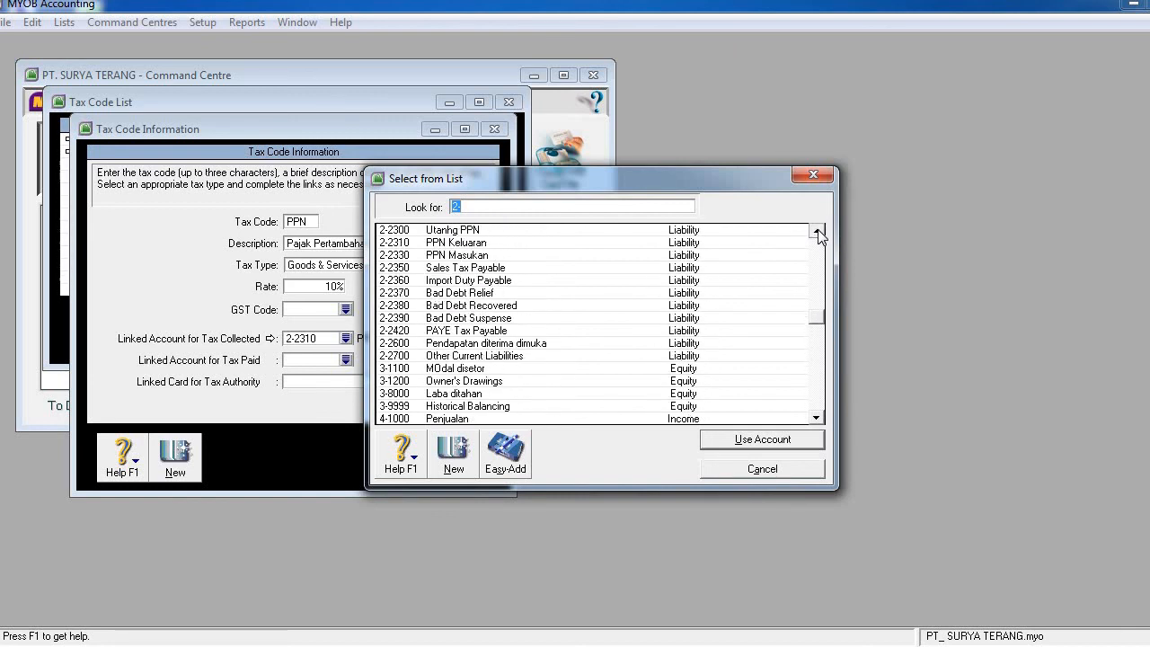
click(466, 257)
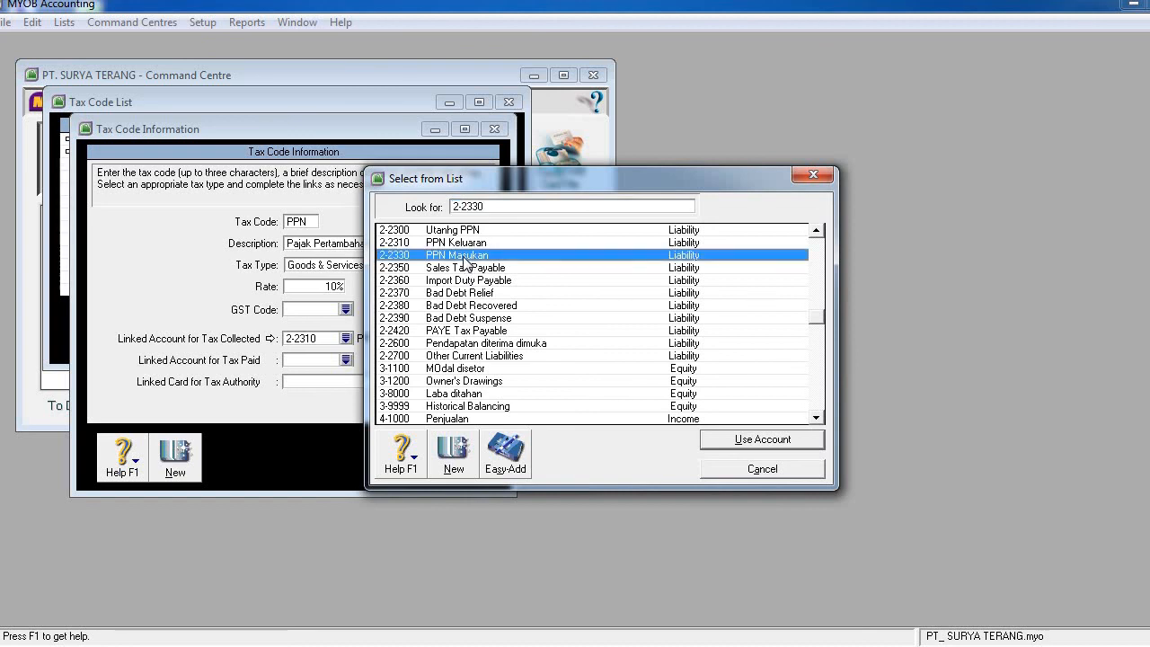
click(720, 441)
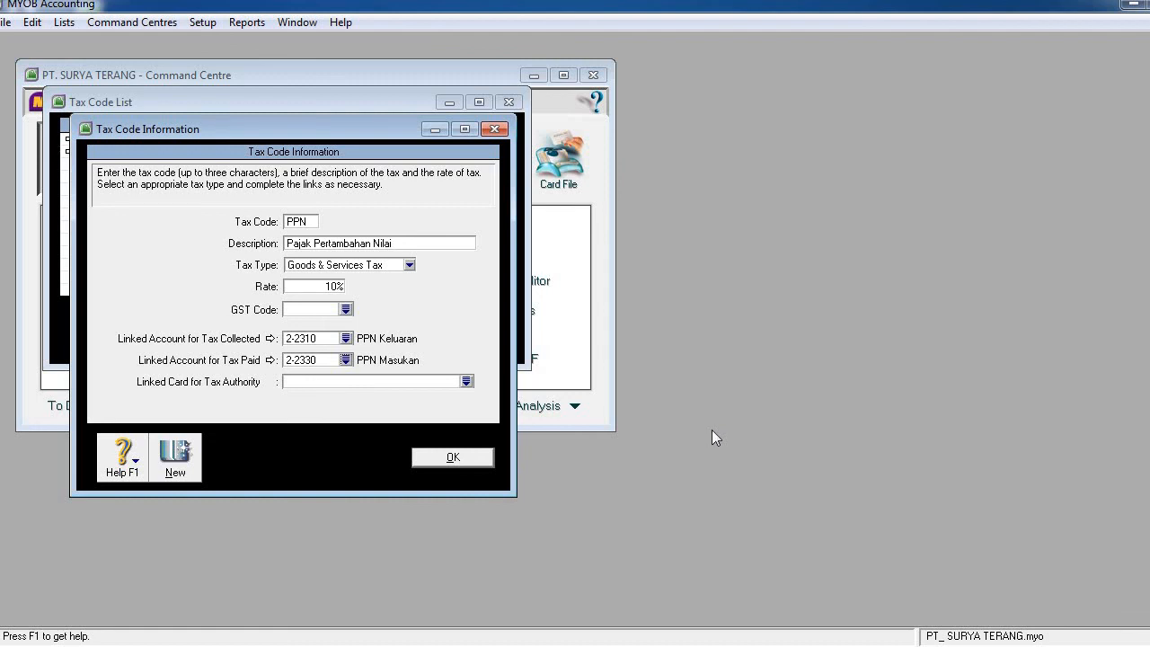
click(446, 459)
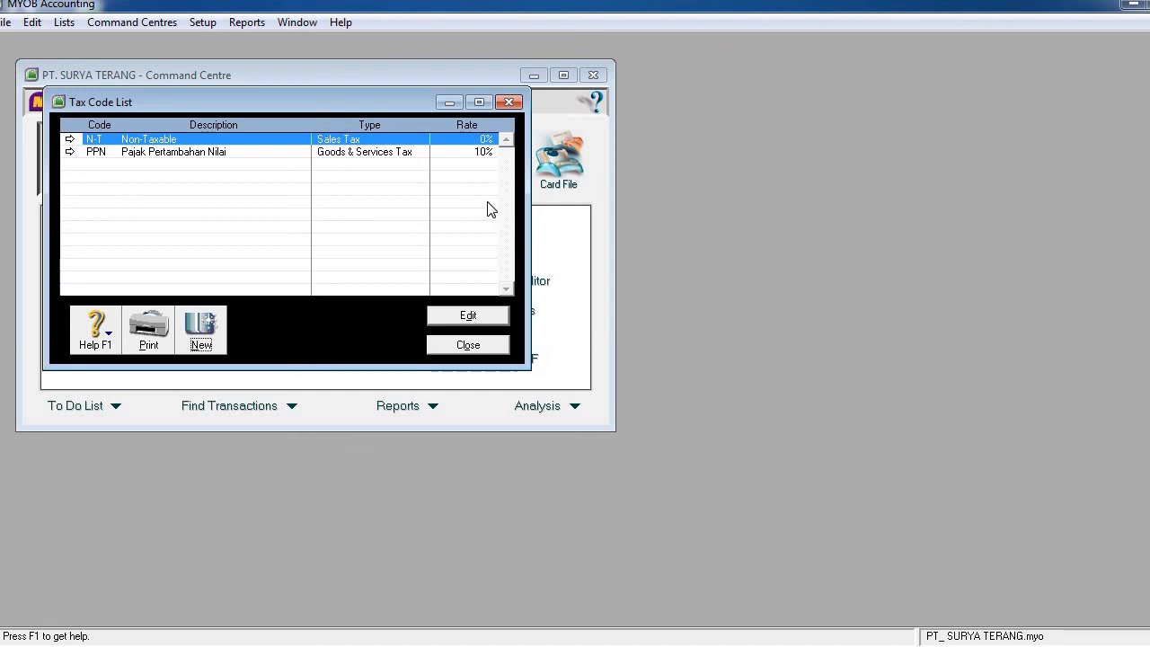
click(468, 345)
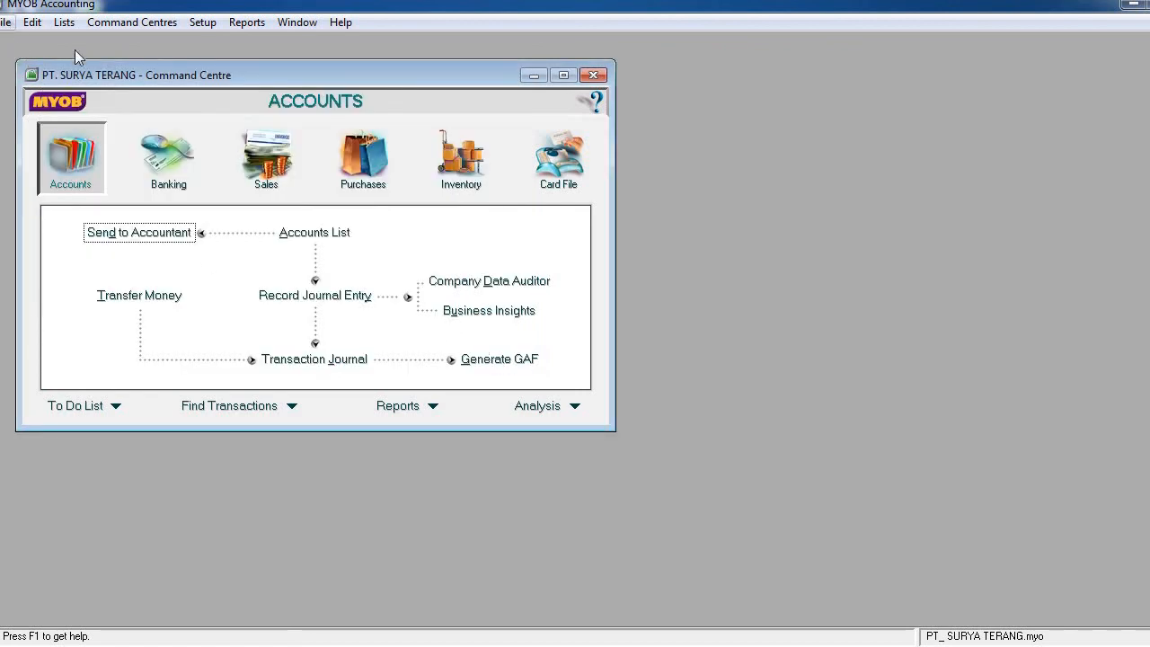
Exit the program, backing up the company file only without an error check, as MYOB0428 in the Backup folder
click(9, 23)
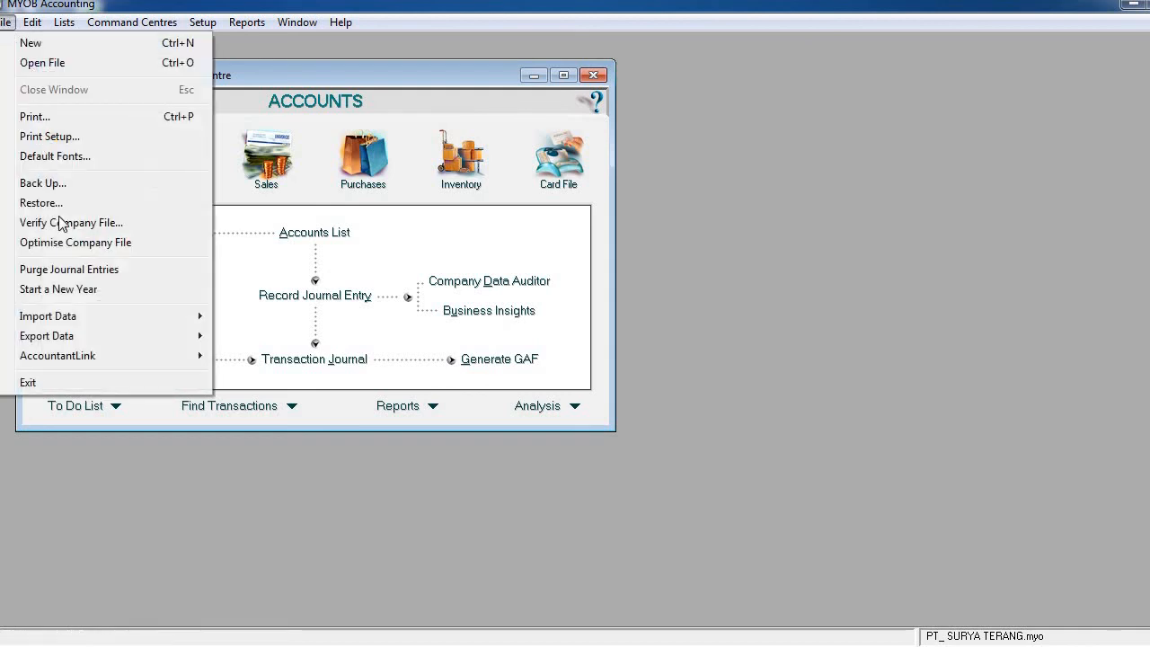
click(43, 382)
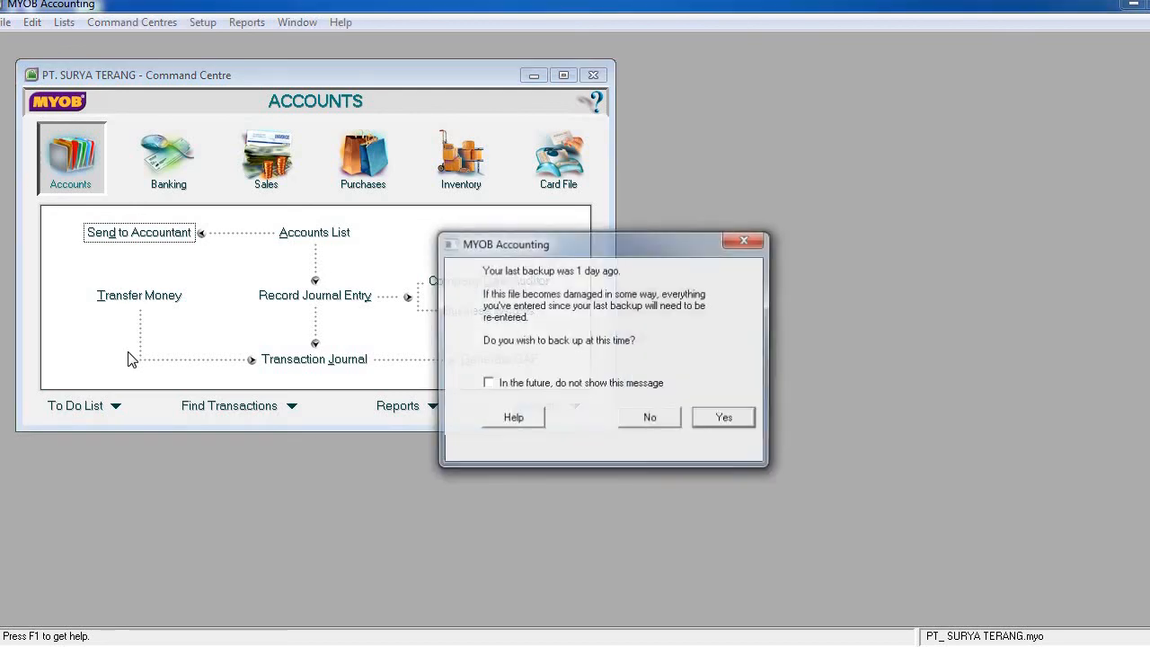
click(726, 418)
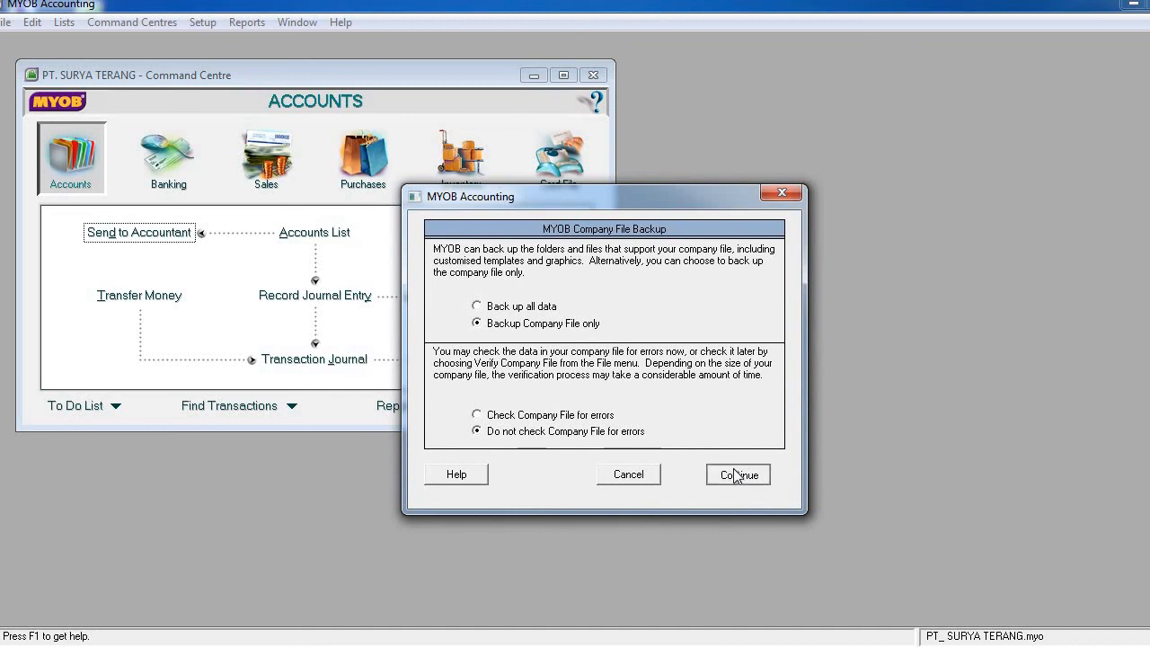
click(735, 474)
click(454, 435)
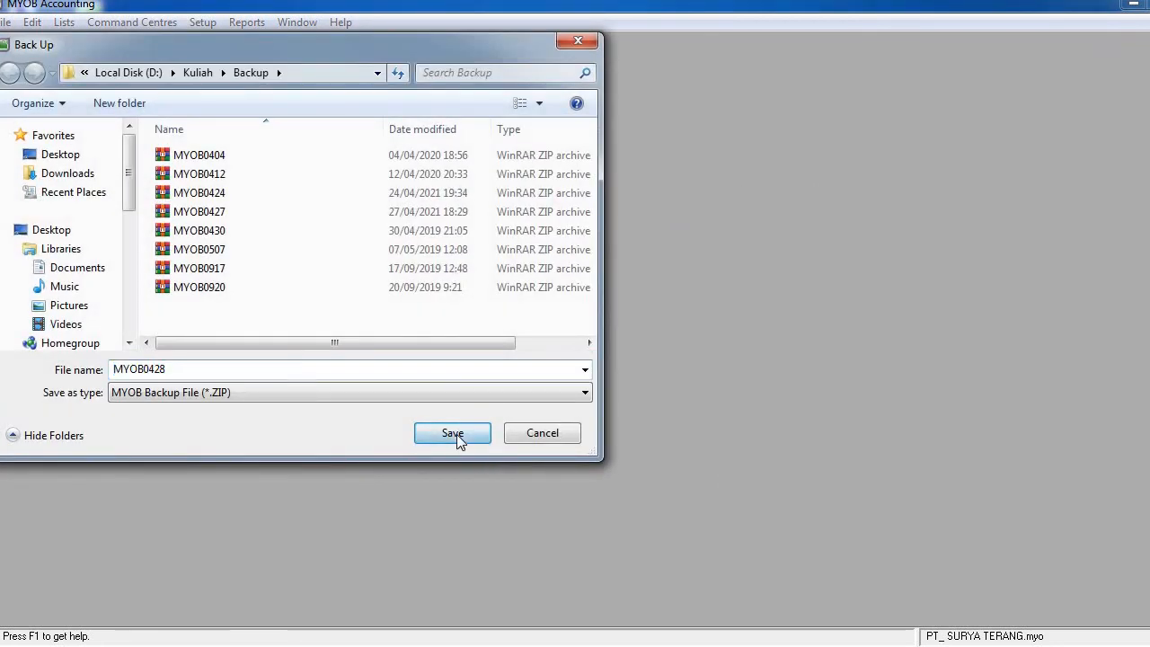